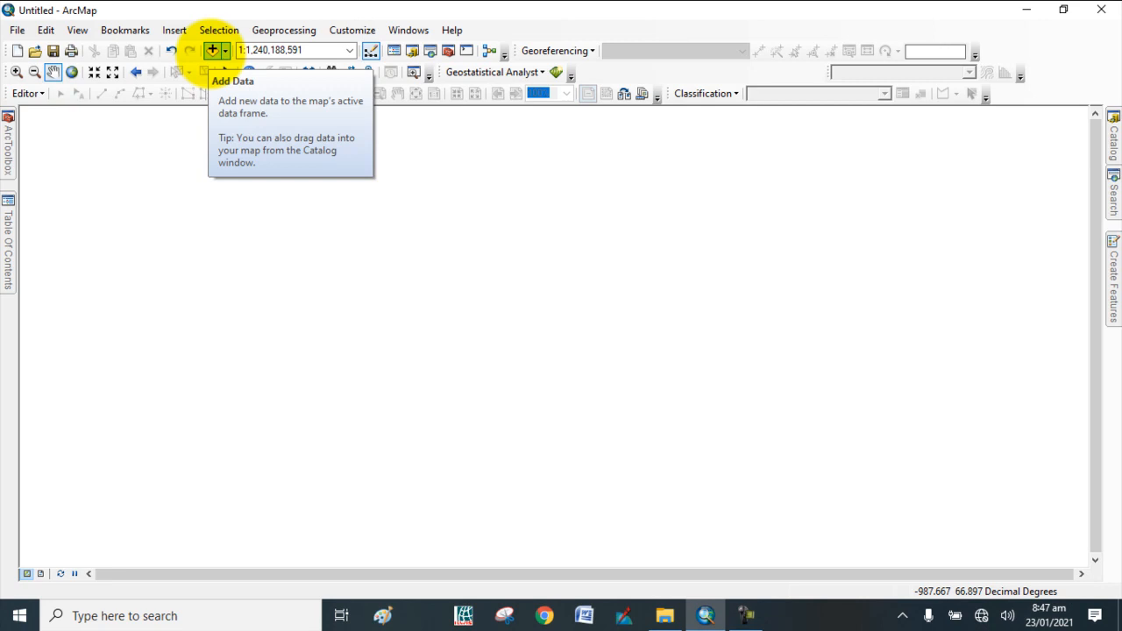
# Add the KPK.jpg raster from New folder to the map and accept its unknown spatial reference
pyautogui.click(212, 50)
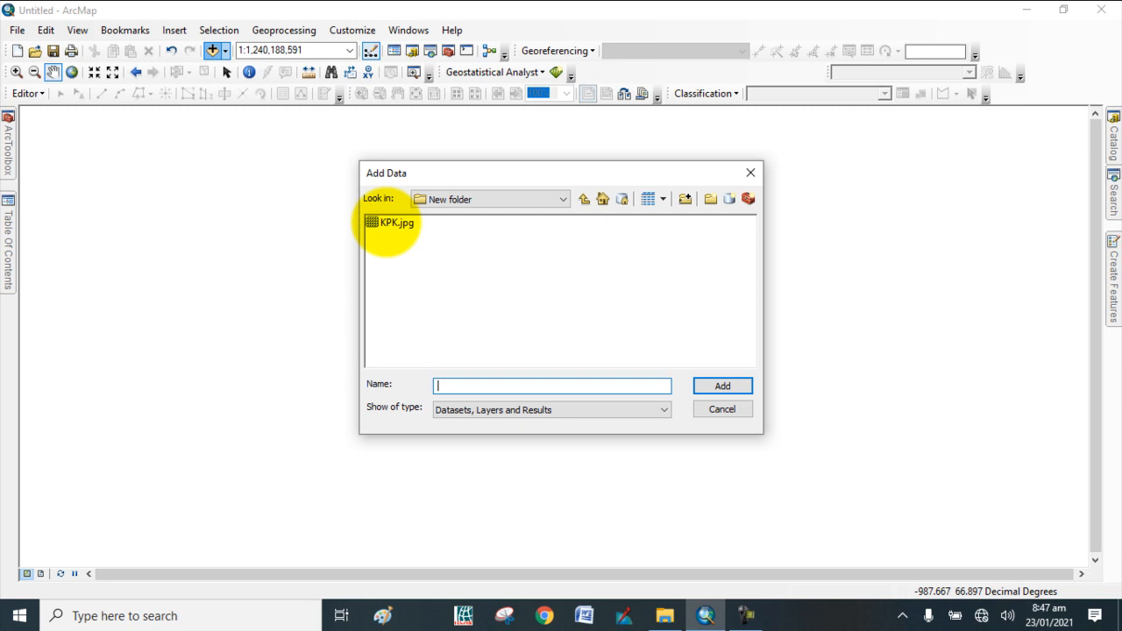
pyautogui.click(391, 222)
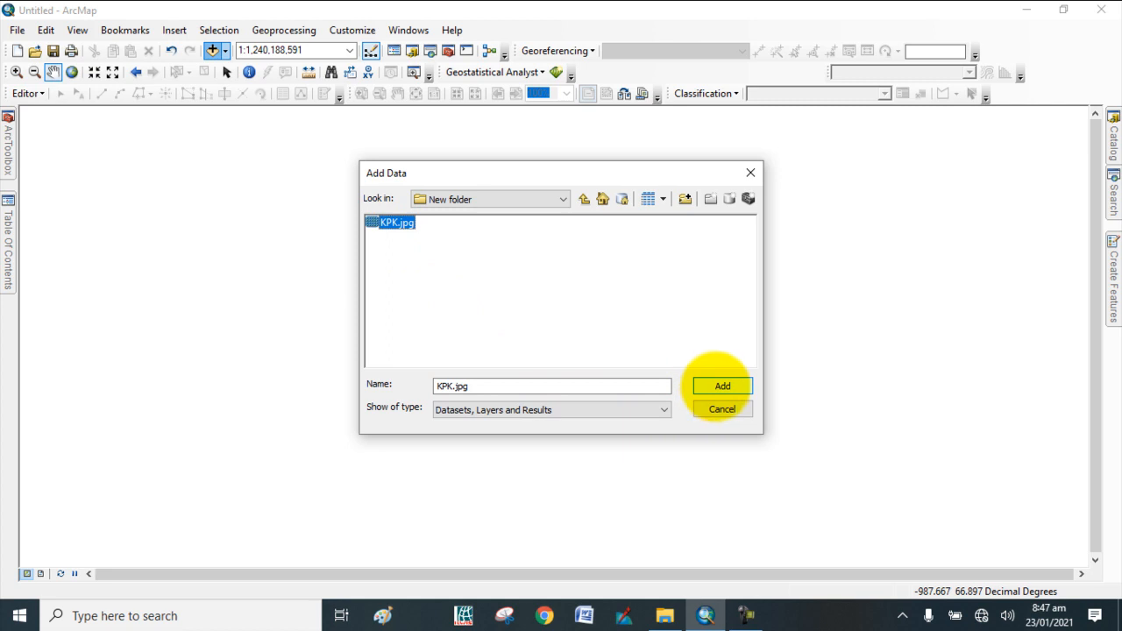
pyautogui.click(722, 386)
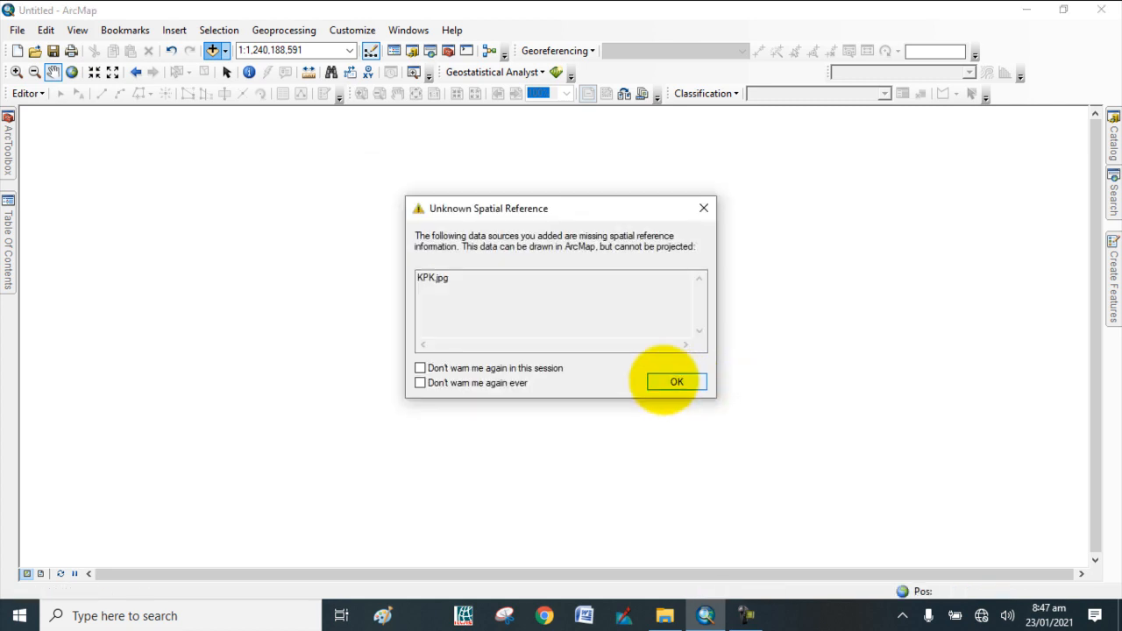
pyautogui.click(671, 380)
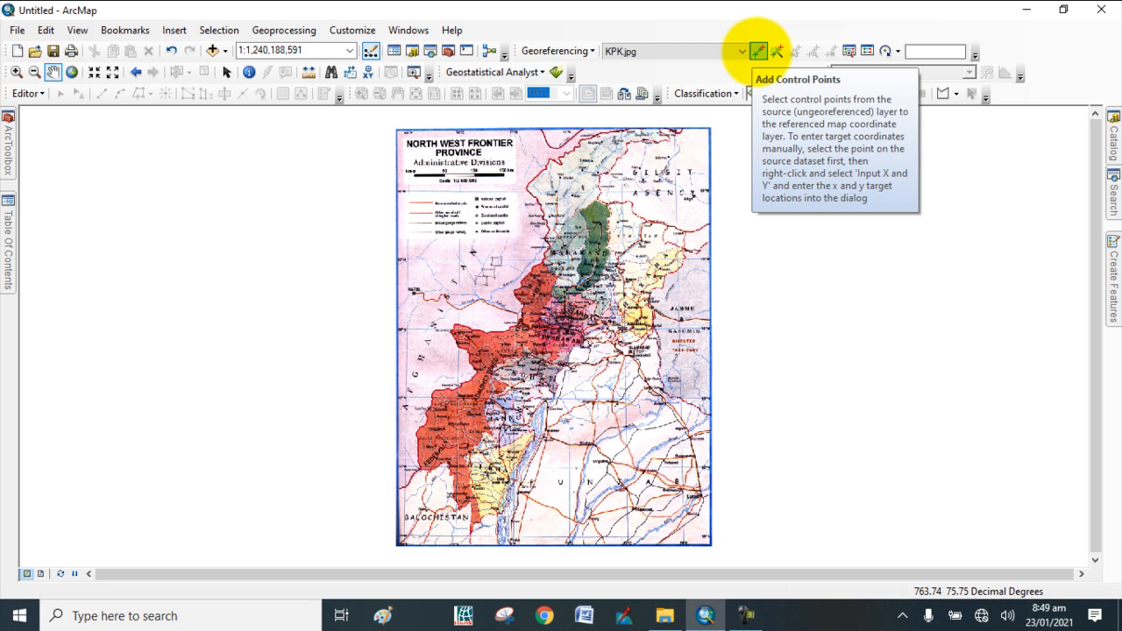
# Place the first georeferencing control point on KPK.jpg where the 69°E and 36°N grid lines cross
pyautogui.click(758, 50)
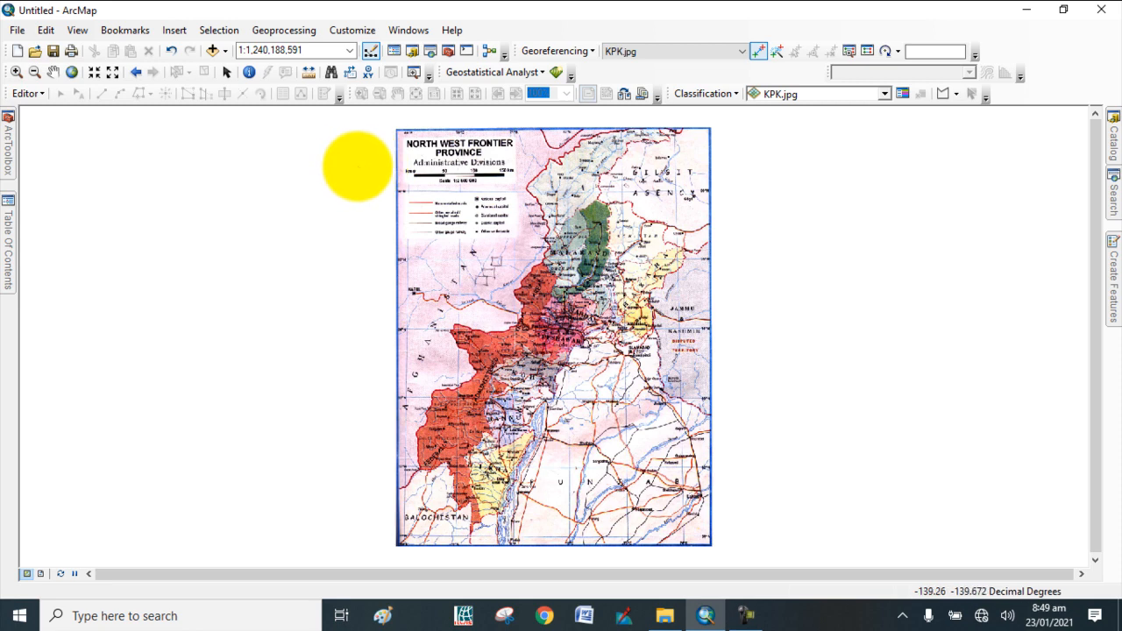
pyautogui.scroll(-3, 342, 140)
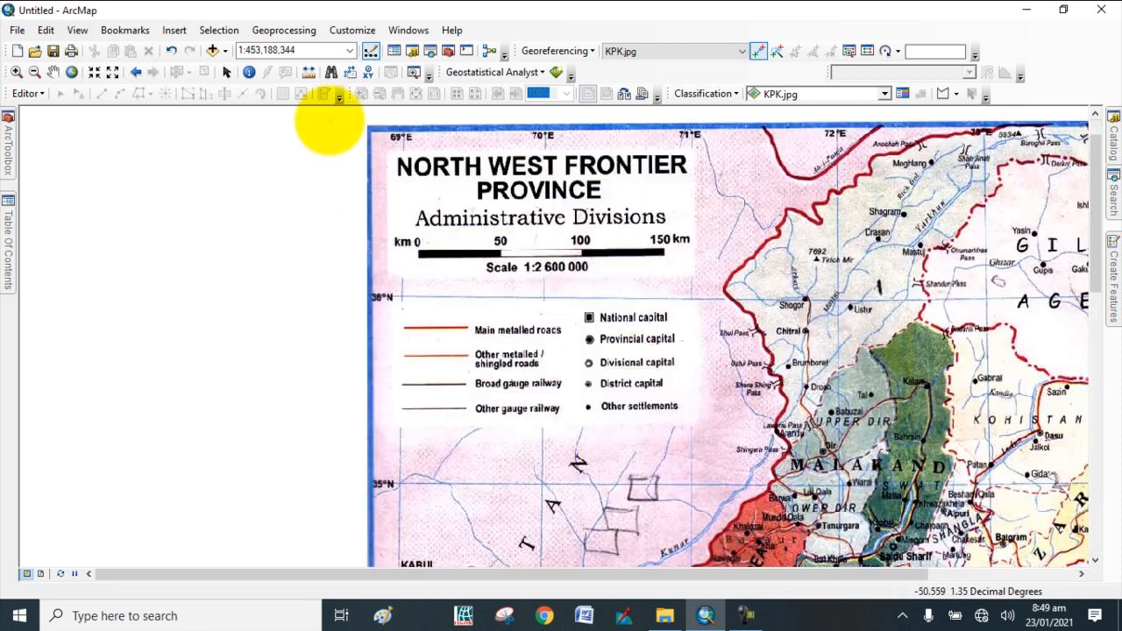
pyautogui.moveTo(330, 121); pyautogui.dragTo(517, 348)
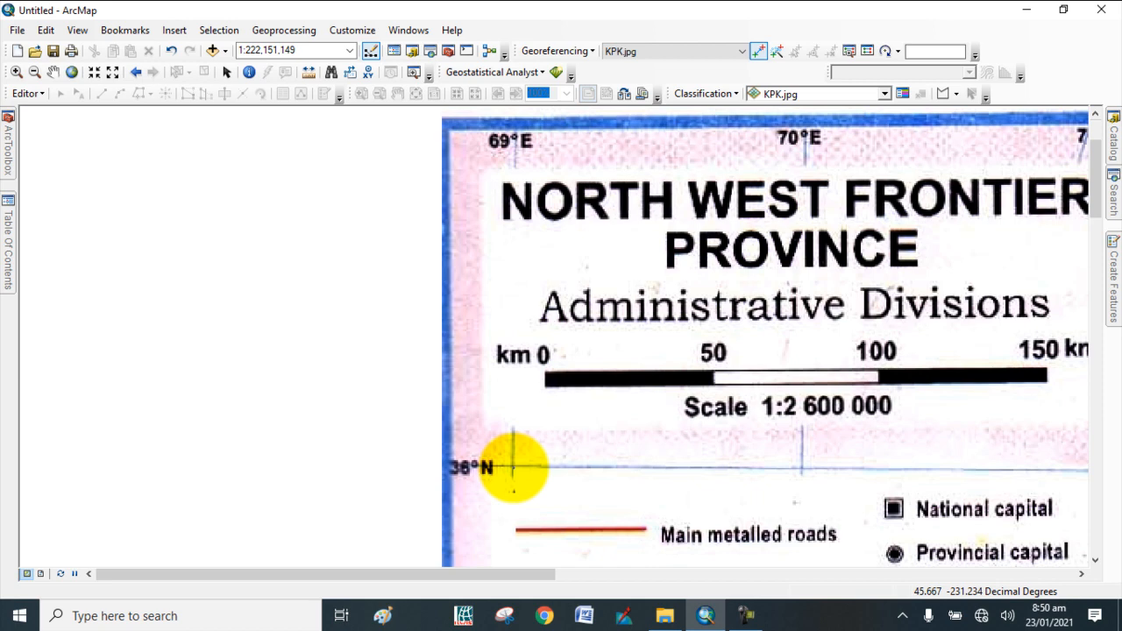
pyautogui.click(513, 467)
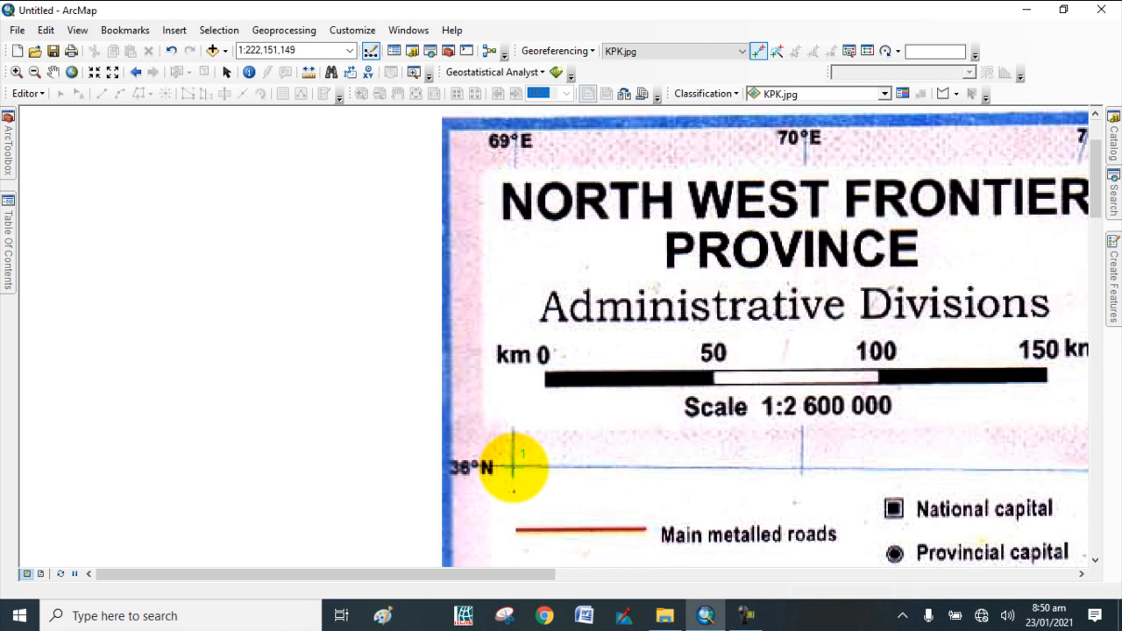
# Assign the first control point the map coordinates X 69 and Y 36
pyautogui.rightClick(512, 468)
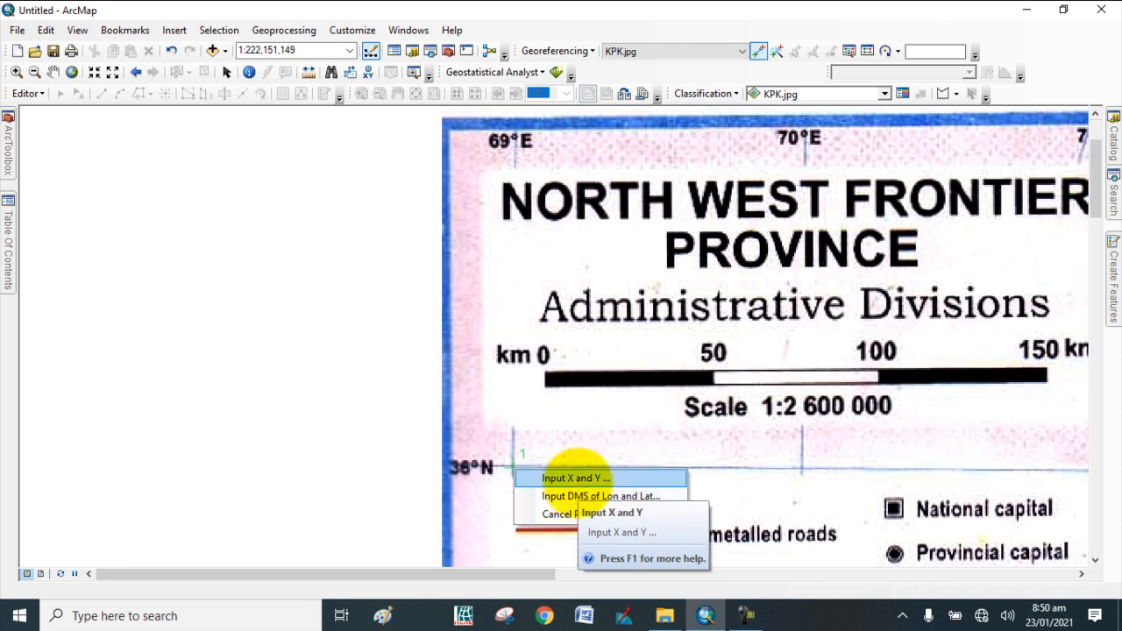
pyautogui.click(575, 479)
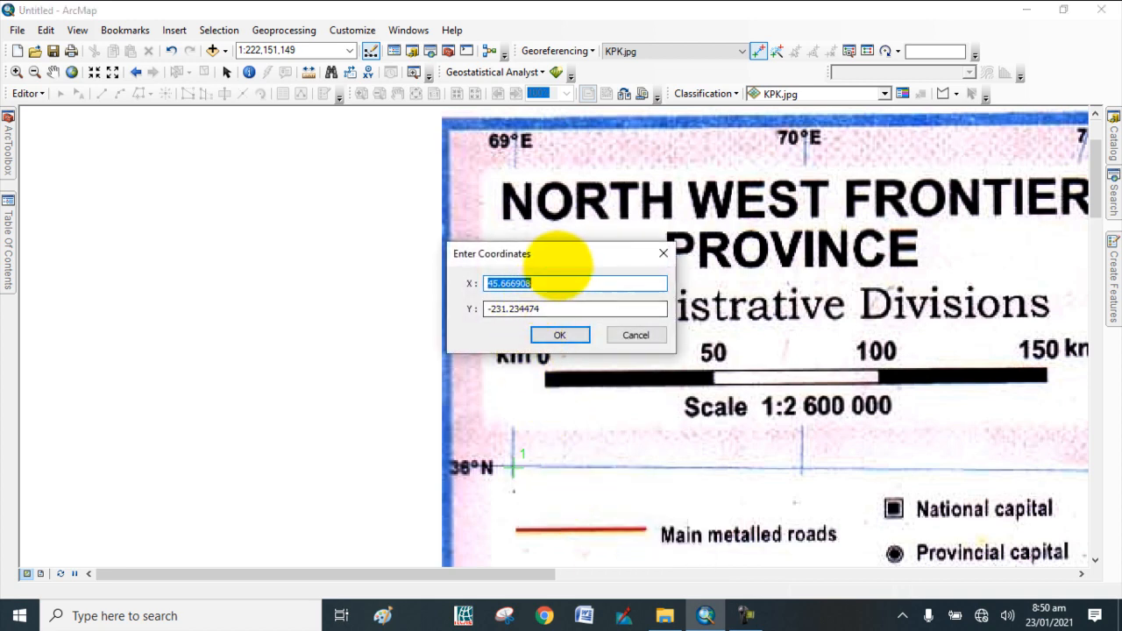
pyautogui.moveTo(521, 253); pyautogui.dragTo(594, 254)
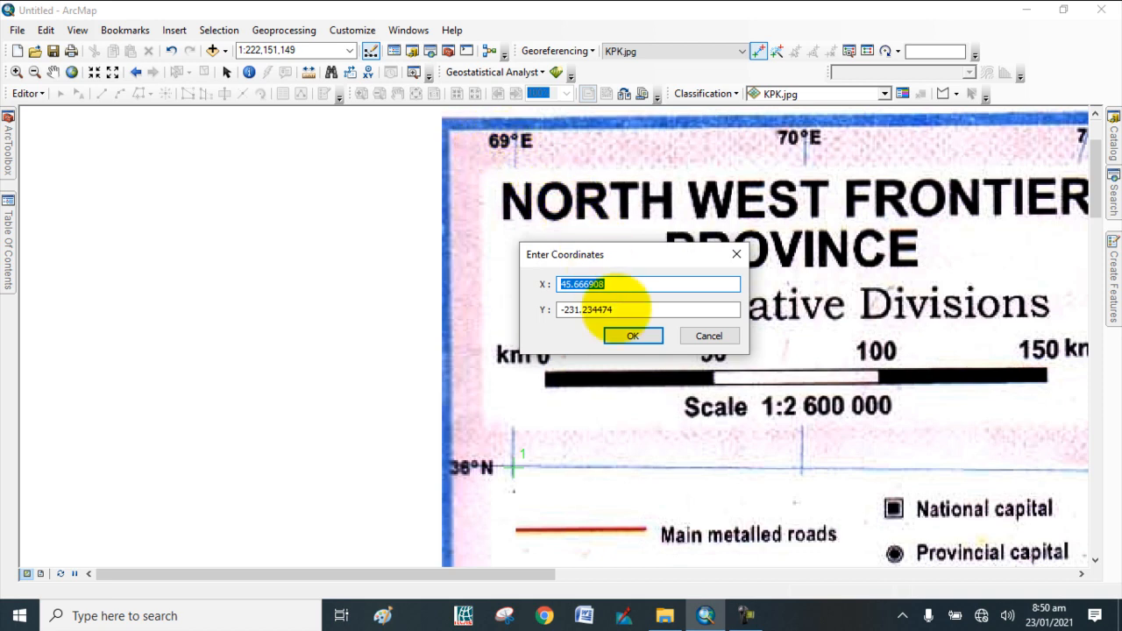
pyautogui.click(628, 286)
pyautogui.doubleClick(628, 286)
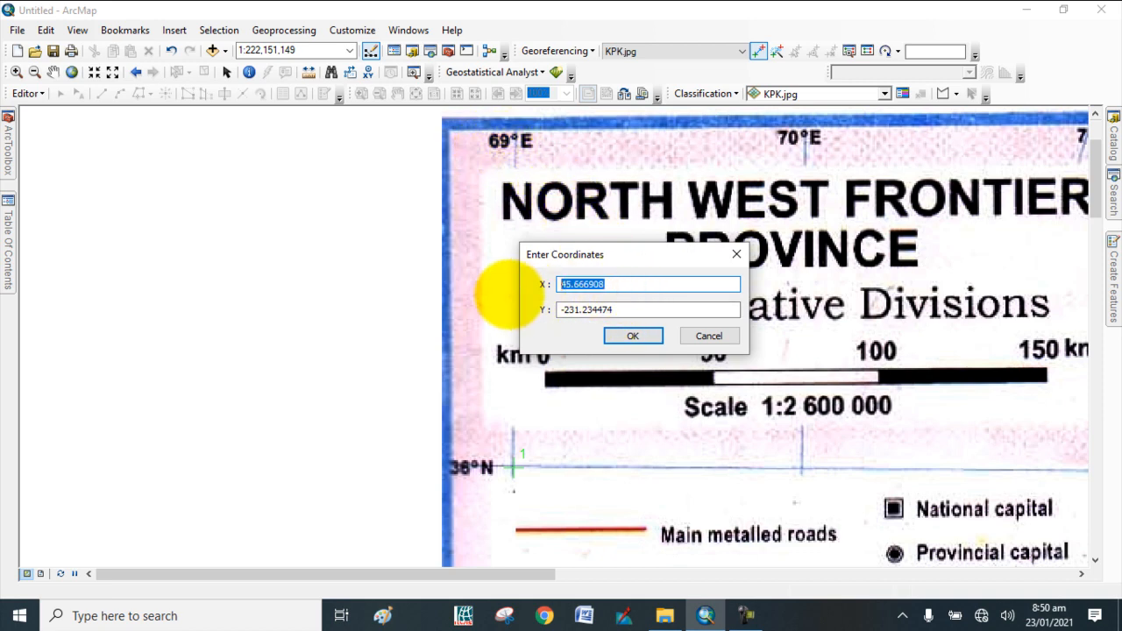
pyautogui.press('BackSpace')
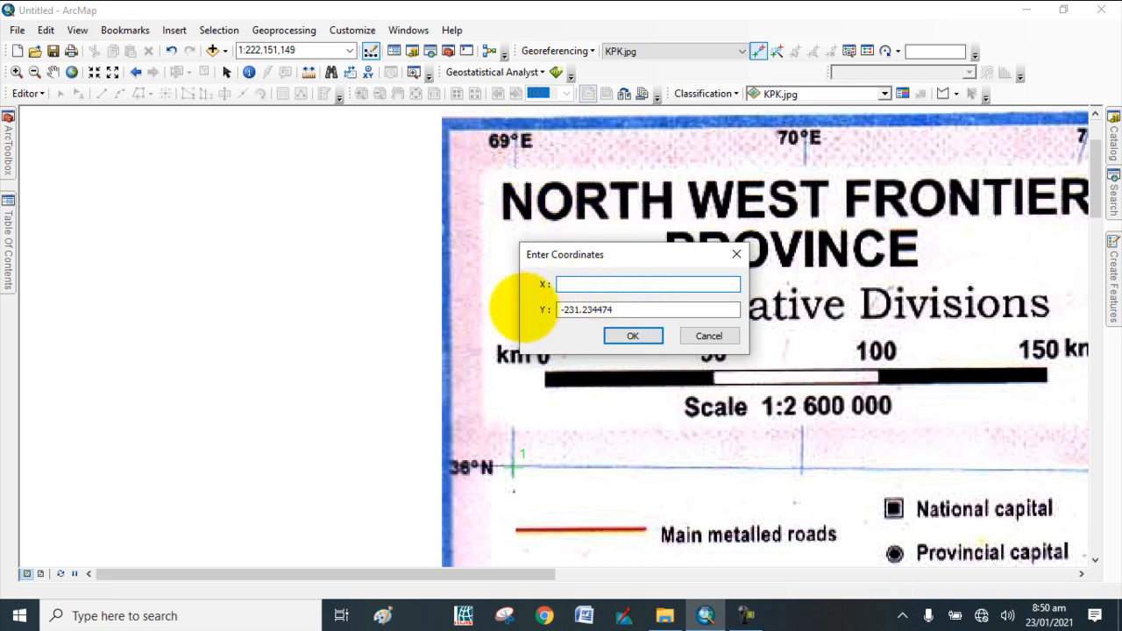
pyautogui.write('69')
pyautogui.moveTo(653, 309); pyautogui.dragTo(554, 309)
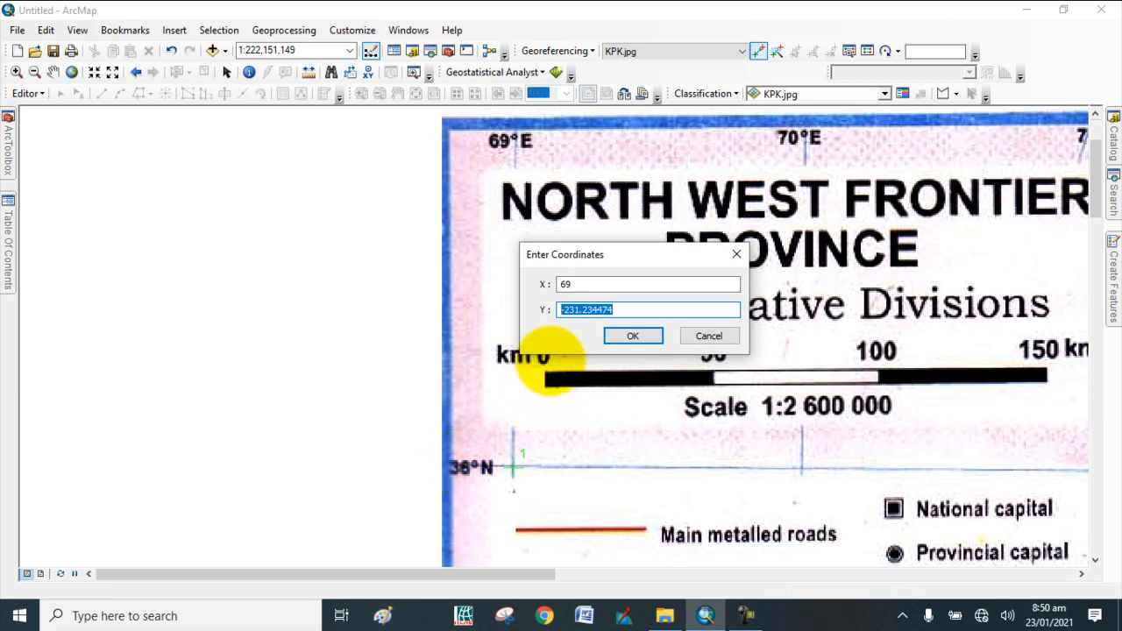
pyautogui.press('BackSpace')
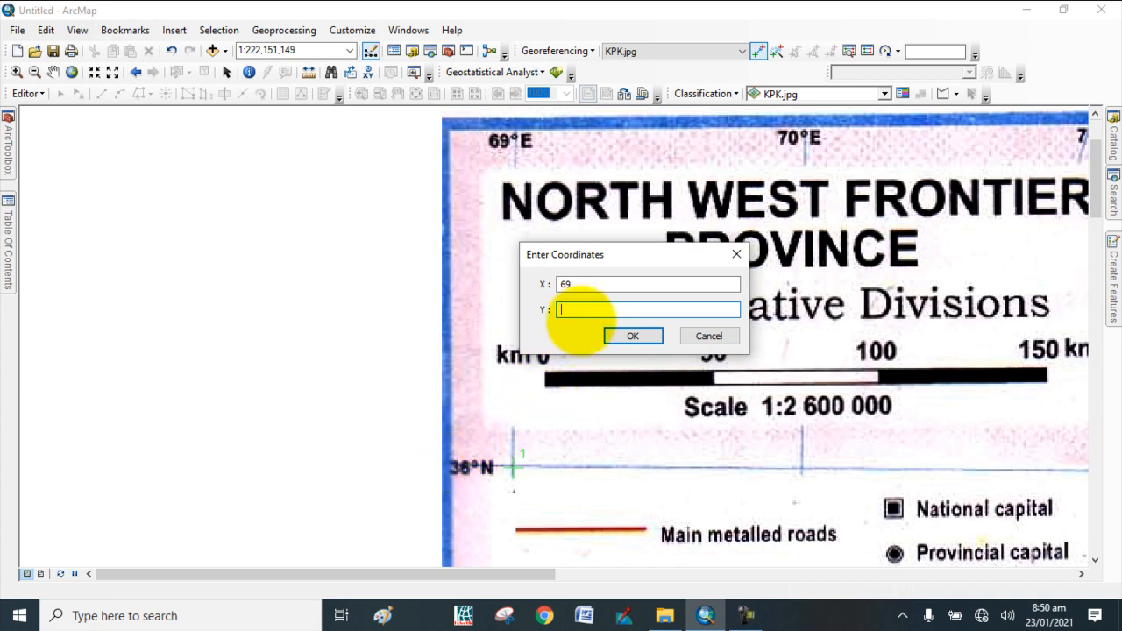
pyautogui.write('36')
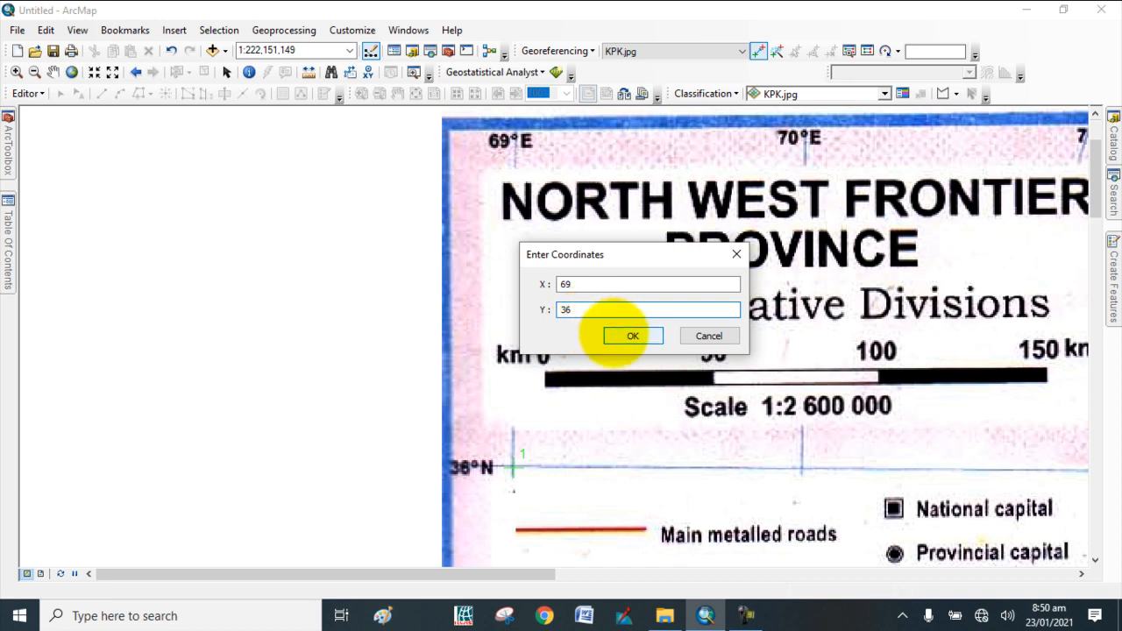
pyautogui.click(614, 334)
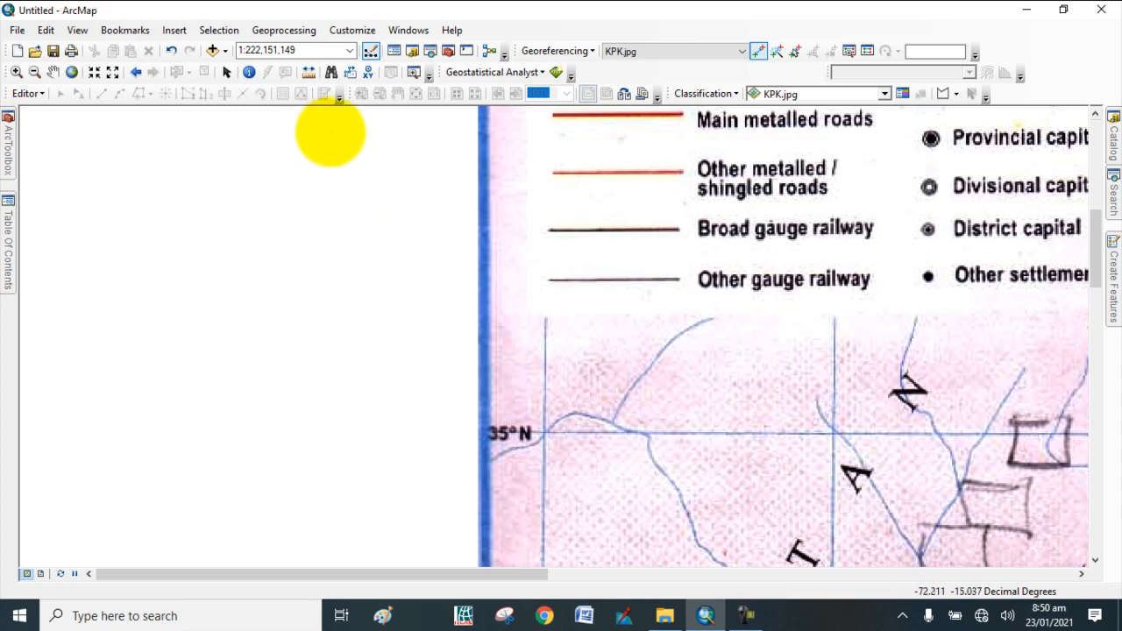
# Place the second control point where the 69°E and 31°N grid lines cross, near the map's southwest corner
pyautogui.moveTo(356, 135); pyautogui.dragTo(676, 358)
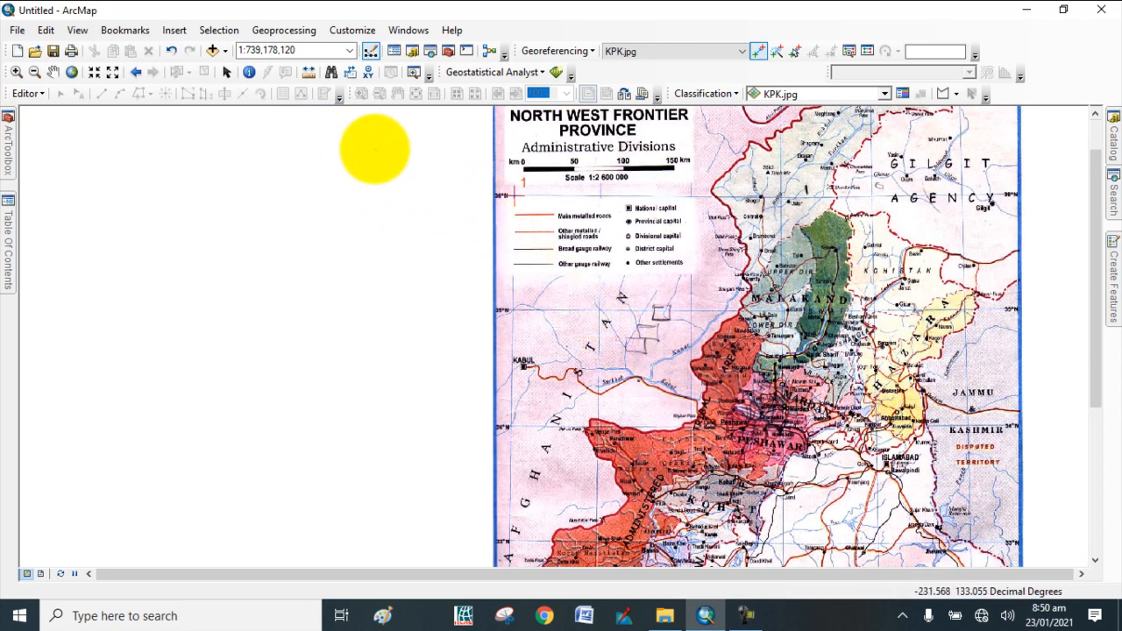
pyautogui.moveTo(404, 122); pyautogui.dragTo(579, 247)
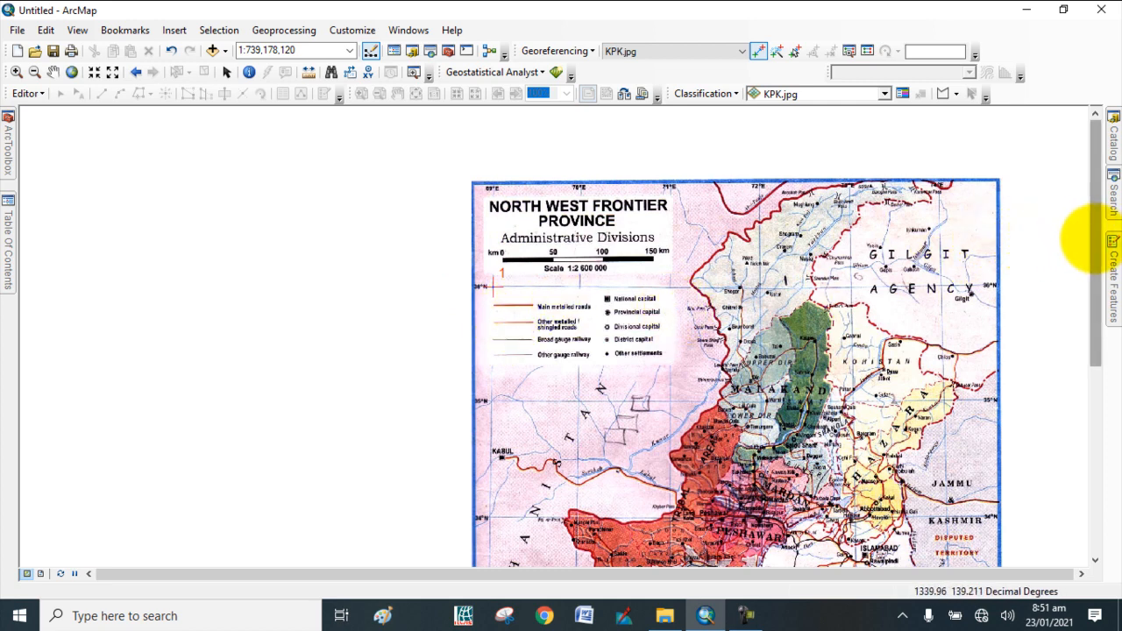
pyautogui.moveTo(1093, 236); pyautogui.dragTo(1090, 426)
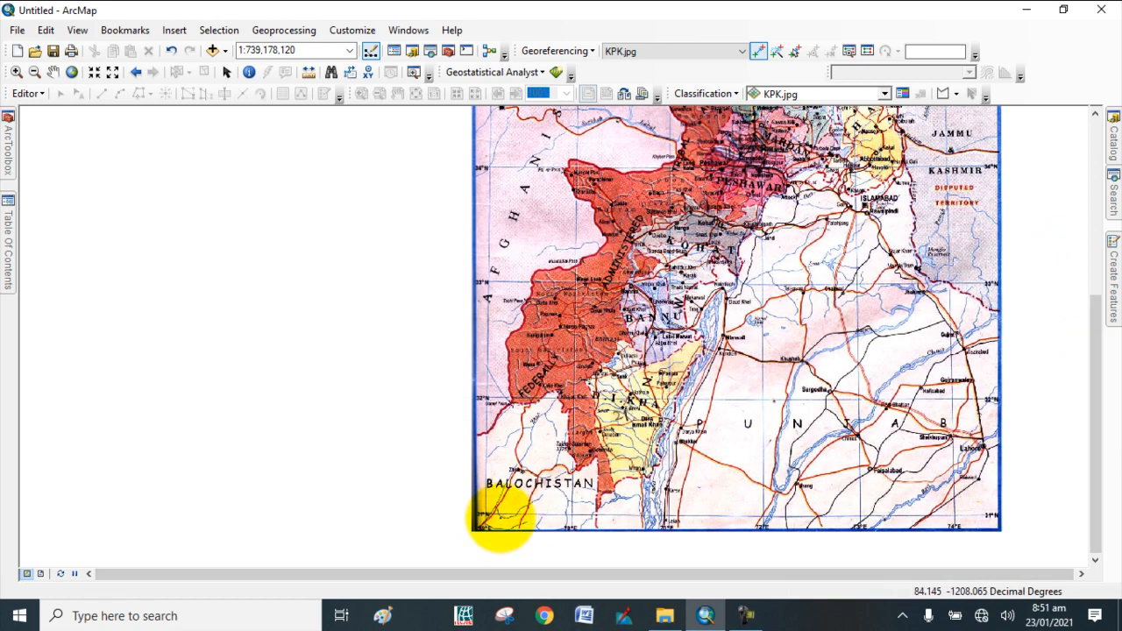
pyautogui.scroll(-5, 477, 450)
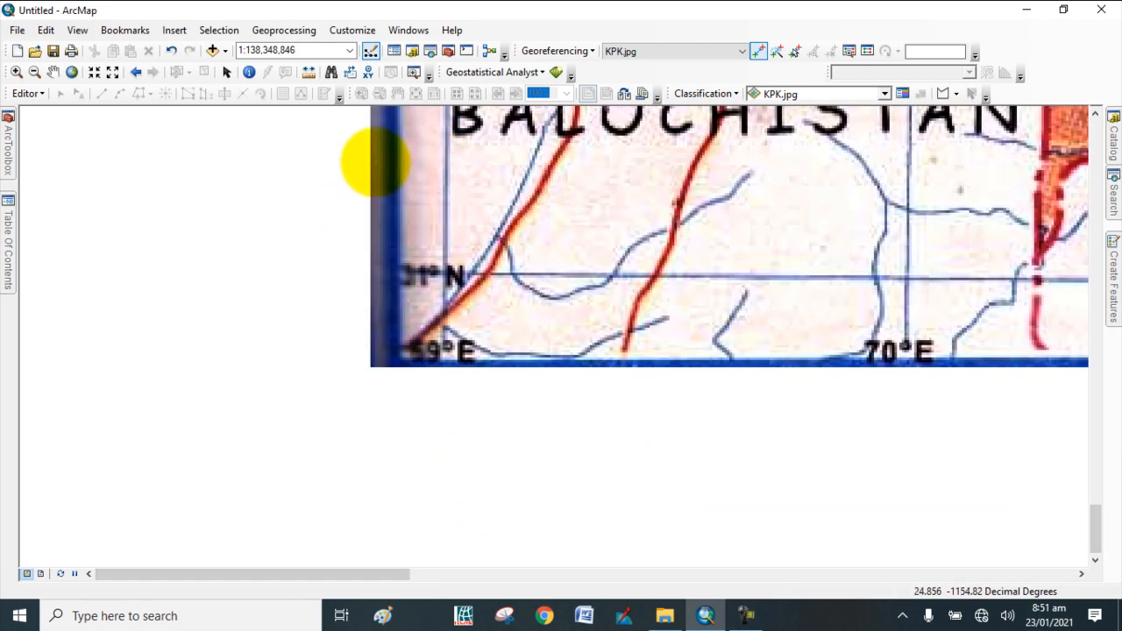
pyautogui.moveTo(375, 158); pyautogui.dragTo(583, 463)
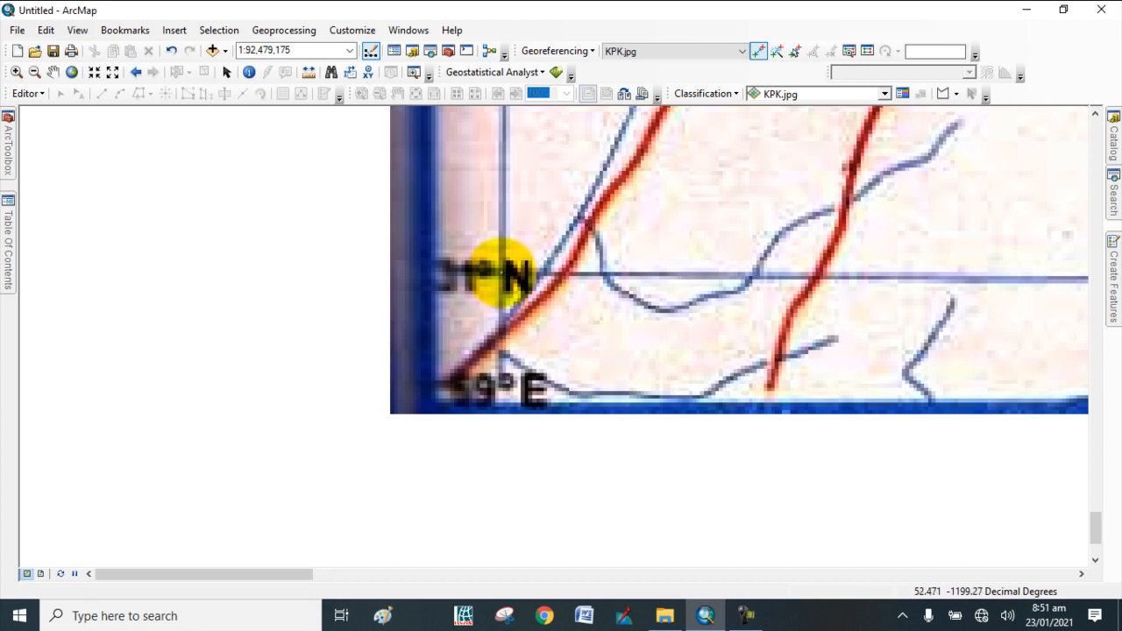
pyautogui.click(504, 270)
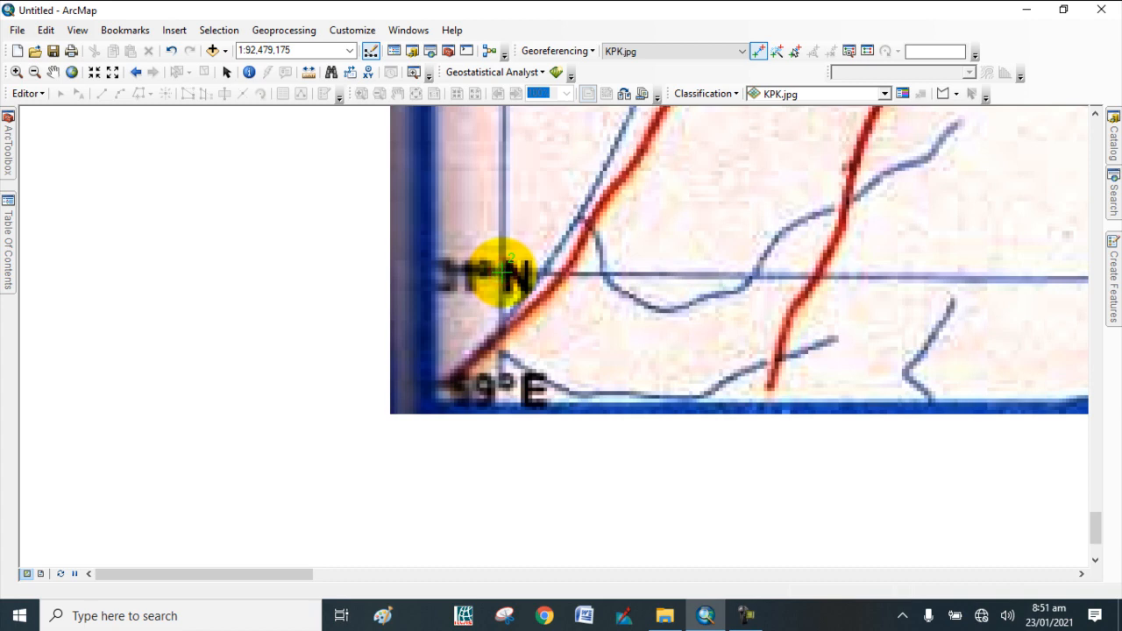
# Assign the second control point the map coordinates X 69 and Y 31
pyautogui.rightClick(504, 272)
pyautogui.click(537, 283)
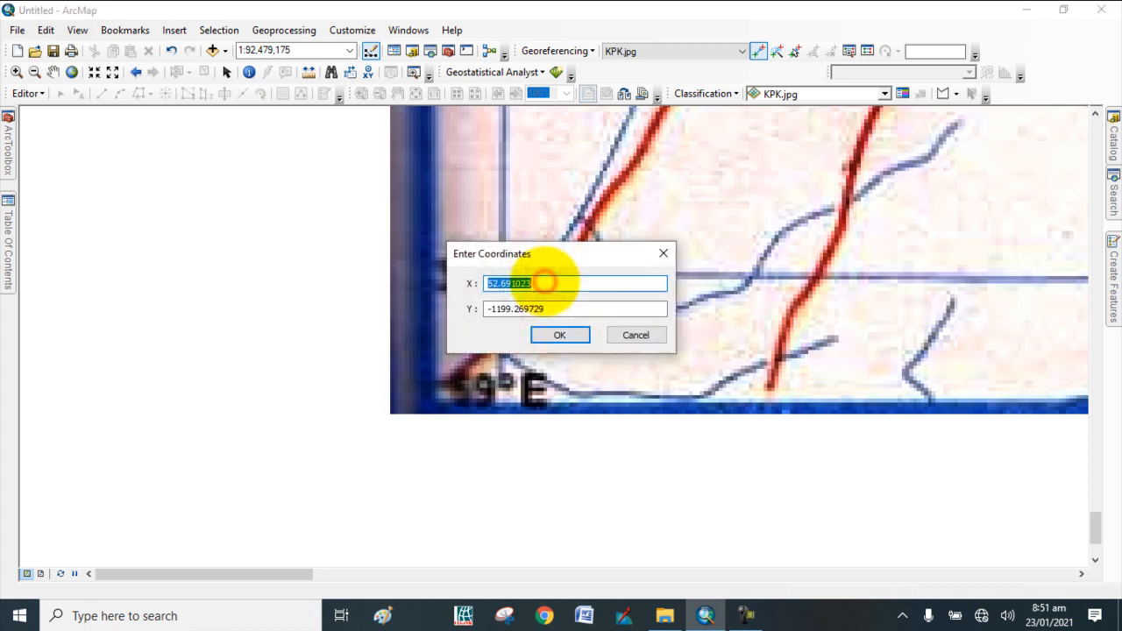
pyautogui.moveTo(552, 255); pyautogui.dragTo(677, 244)
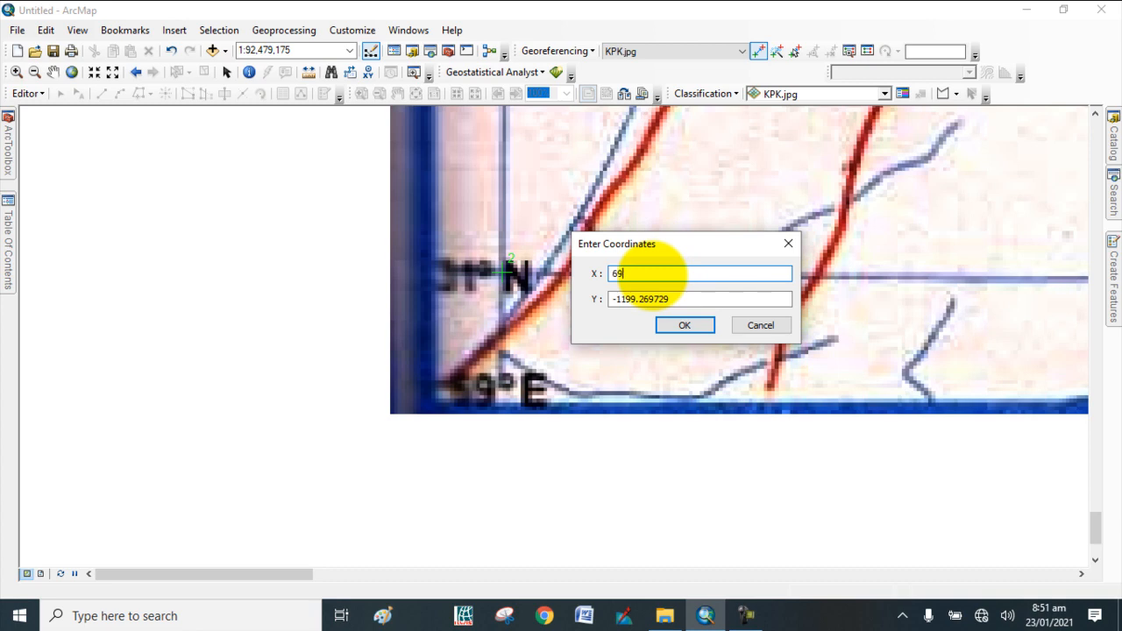
pyautogui.doubleClick(677, 299)
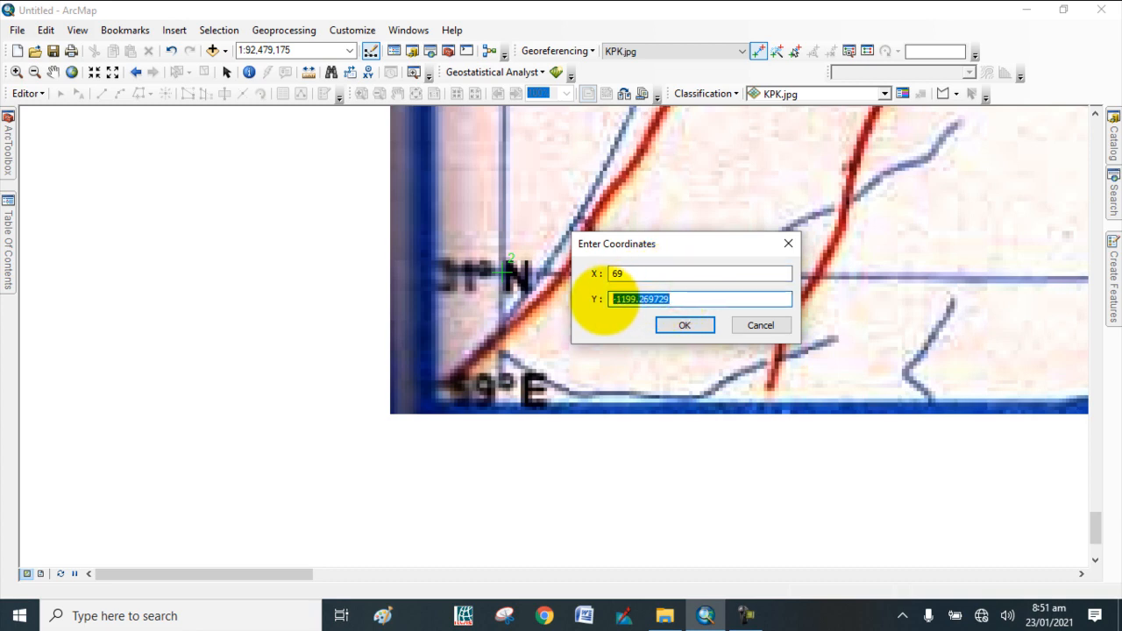
pyautogui.write('31')
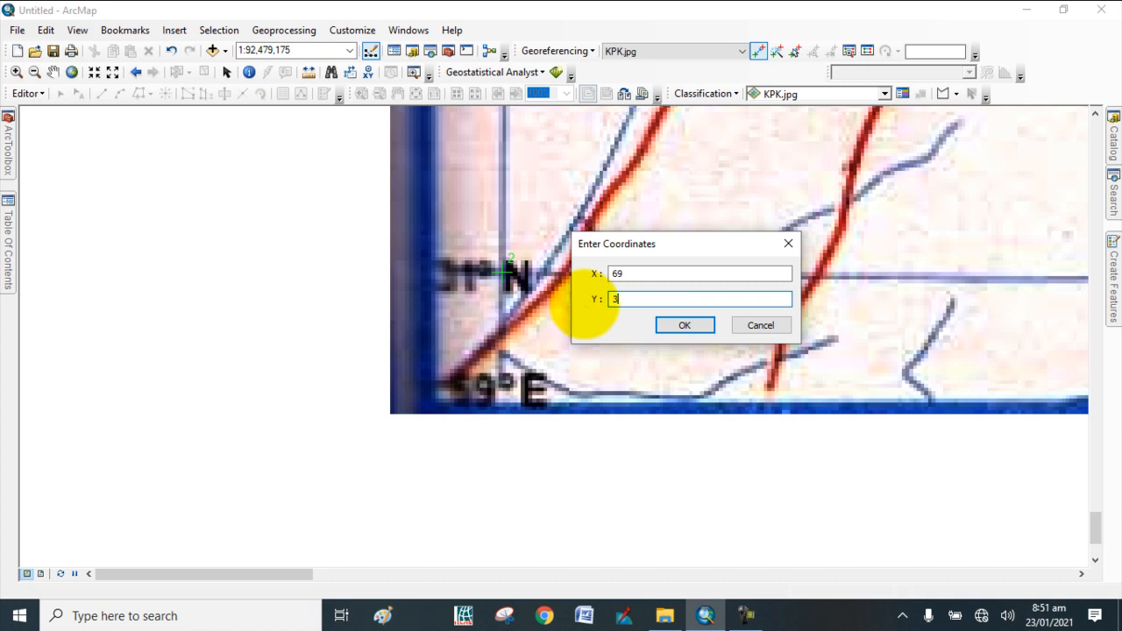
pyautogui.click(683, 325)
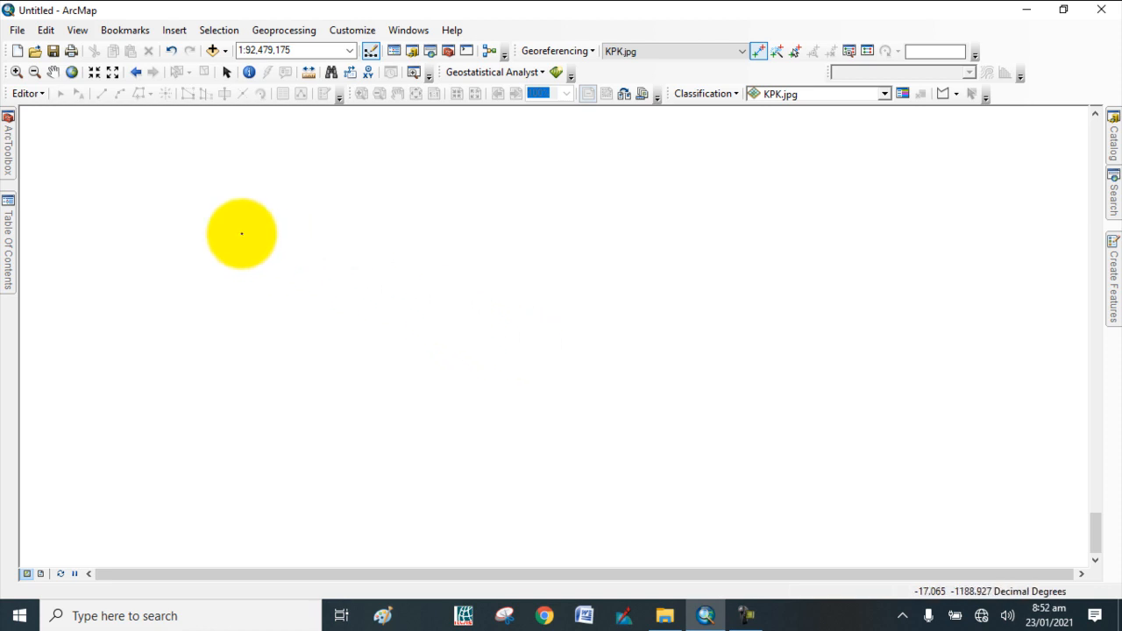
# Place the third control point where the 74°E and 31°N grid lines cross, near the map's southeast corner
pyautogui.moveTo(9, 235)
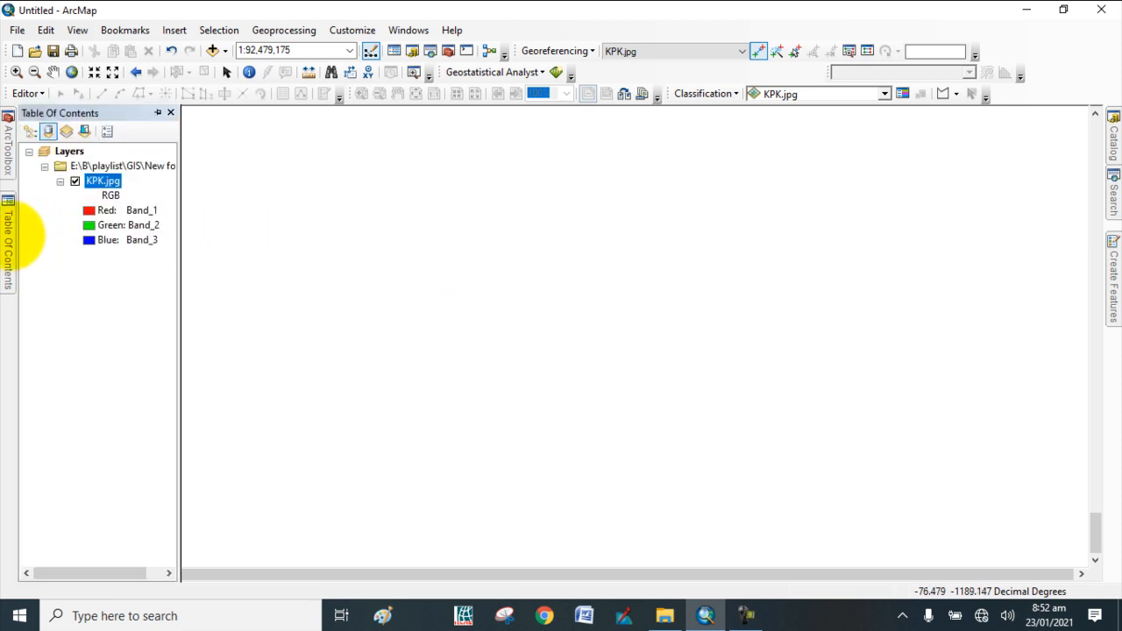
pyautogui.rightClick(94, 184)
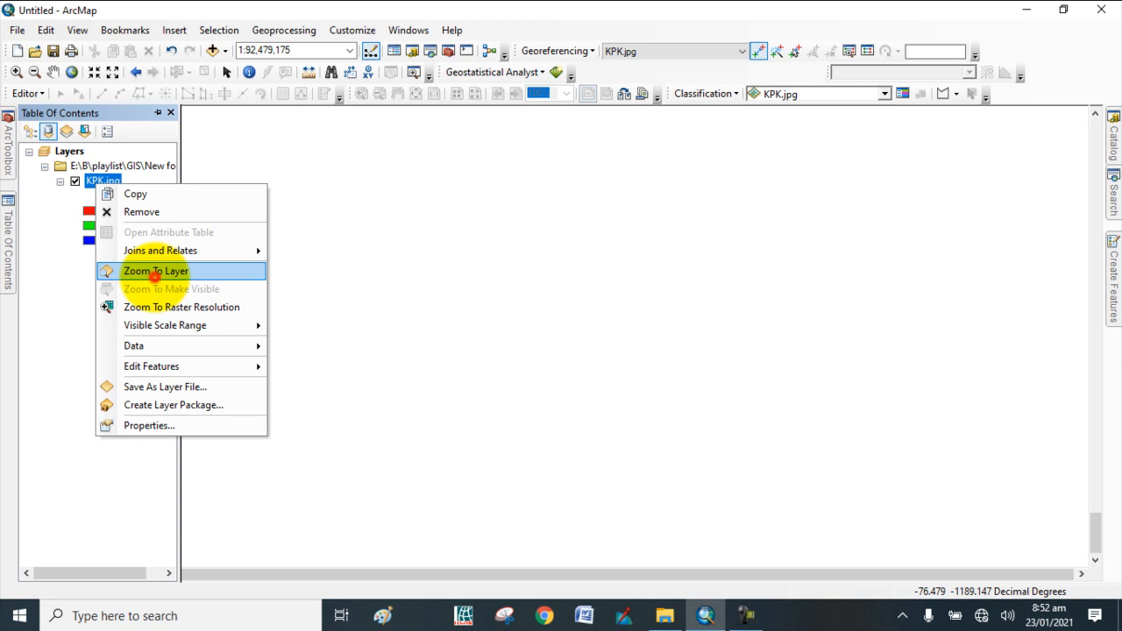
pyautogui.click(155, 274)
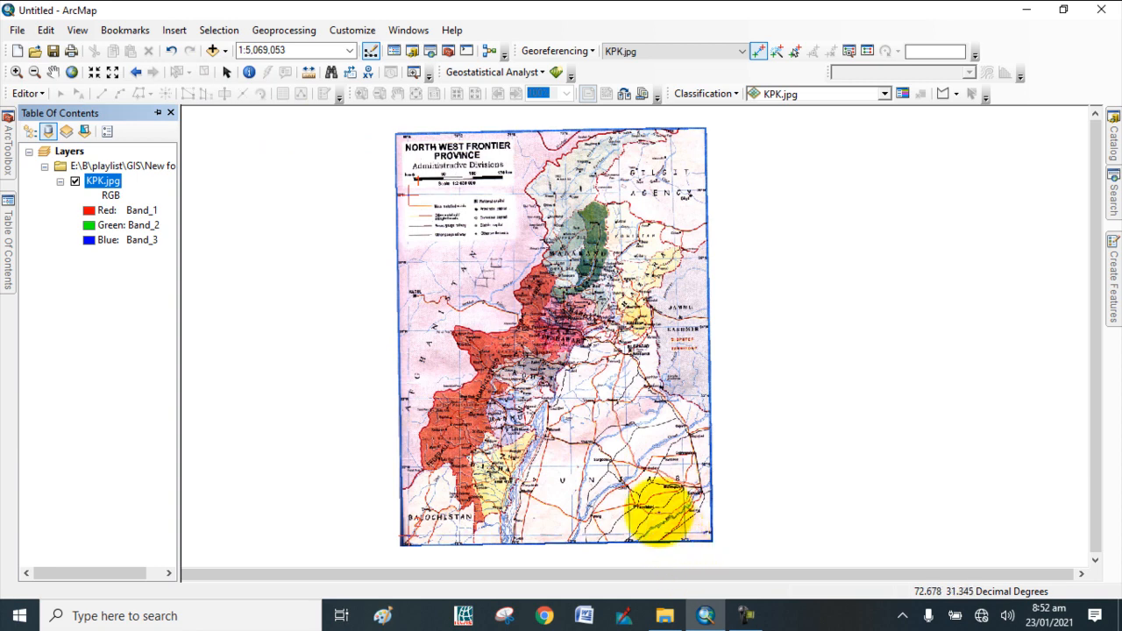
pyautogui.moveTo(629, 537); pyautogui.dragTo(728, 566)
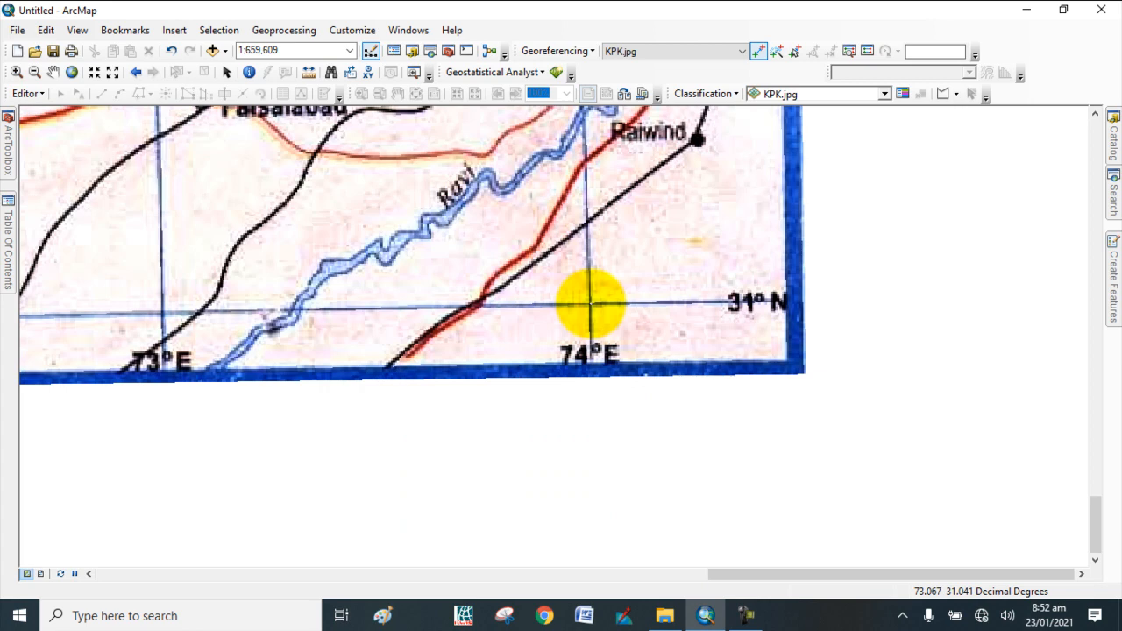
pyautogui.click(590, 302)
# Assign the third control point the map coordinates X 74 and Y 31
pyautogui.rightClick(590, 302)
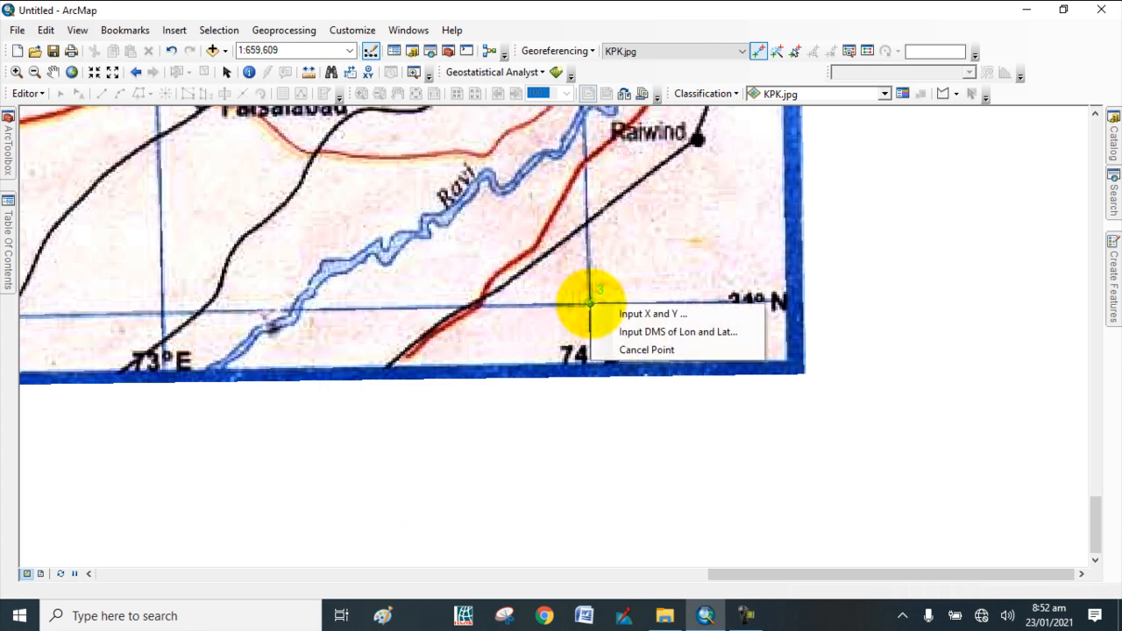
pyautogui.click(625, 313)
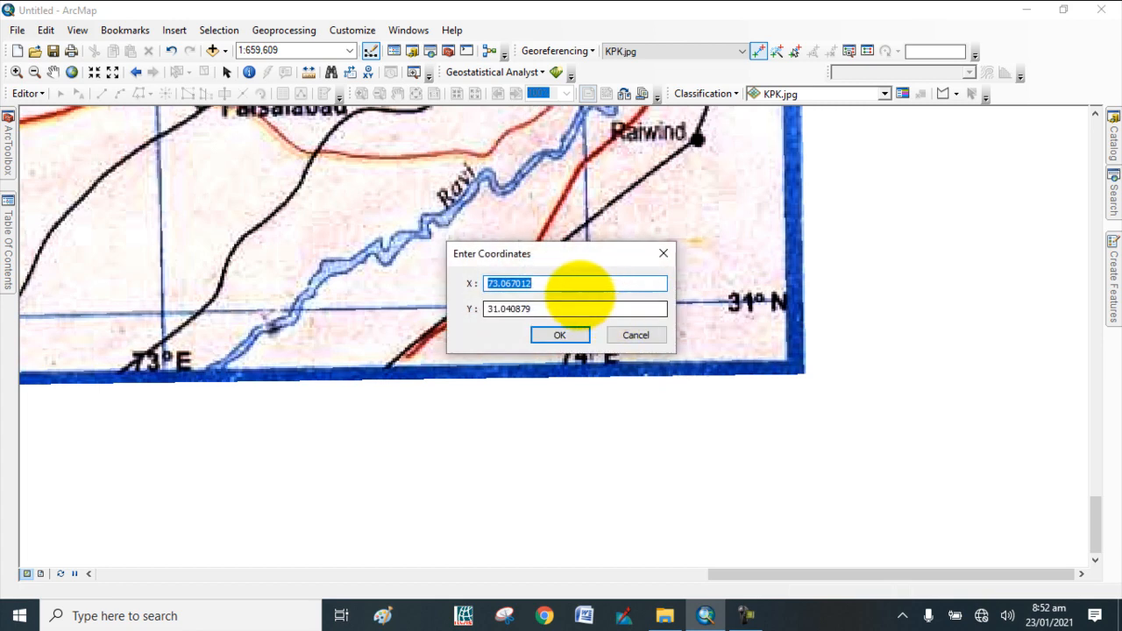
pyautogui.click(560, 282)
pyautogui.moveTo(560, 281); pyautogui.dragTo(489, 282)
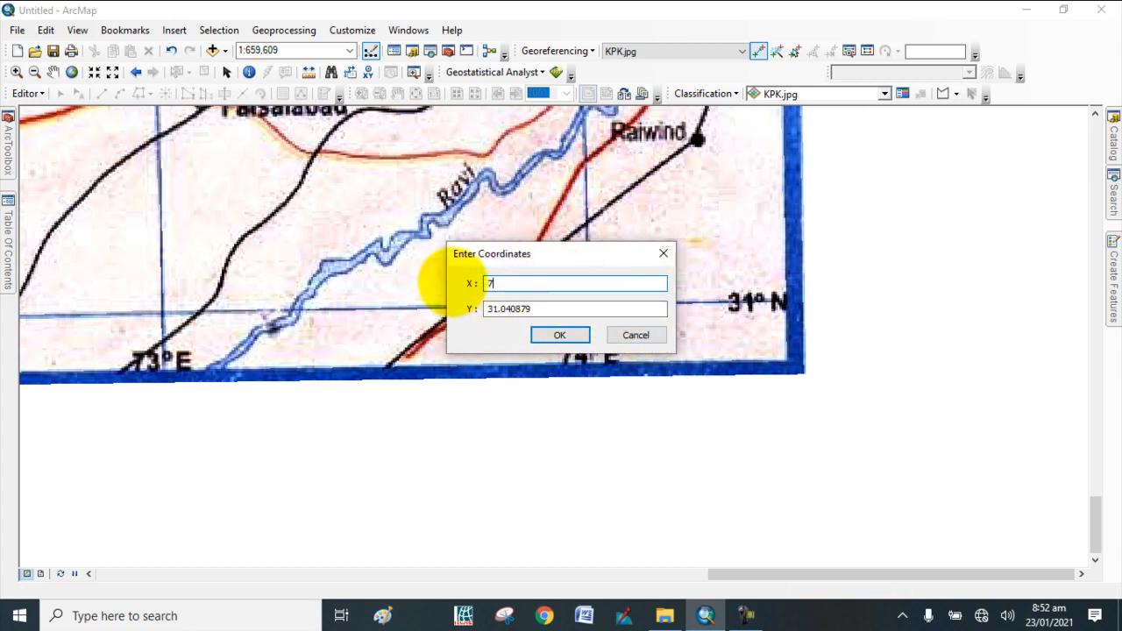
pyautogui.write('74')
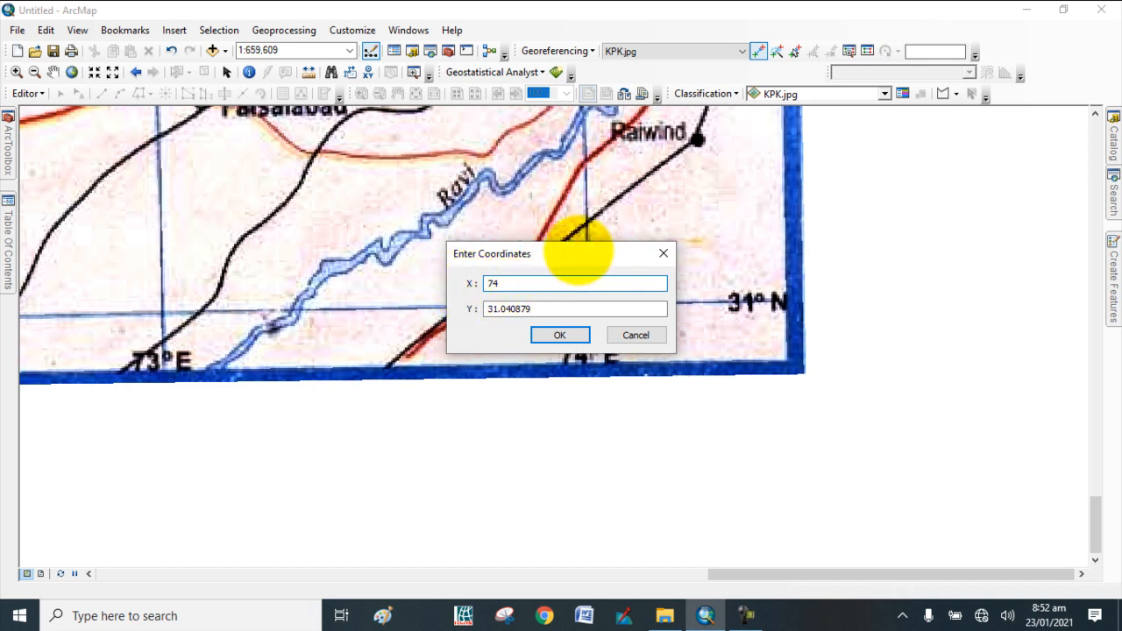
pyautogui.moveTo(576, 252); pyautogui.dragTo(517, 247)
pyautogui.click(411, 302)
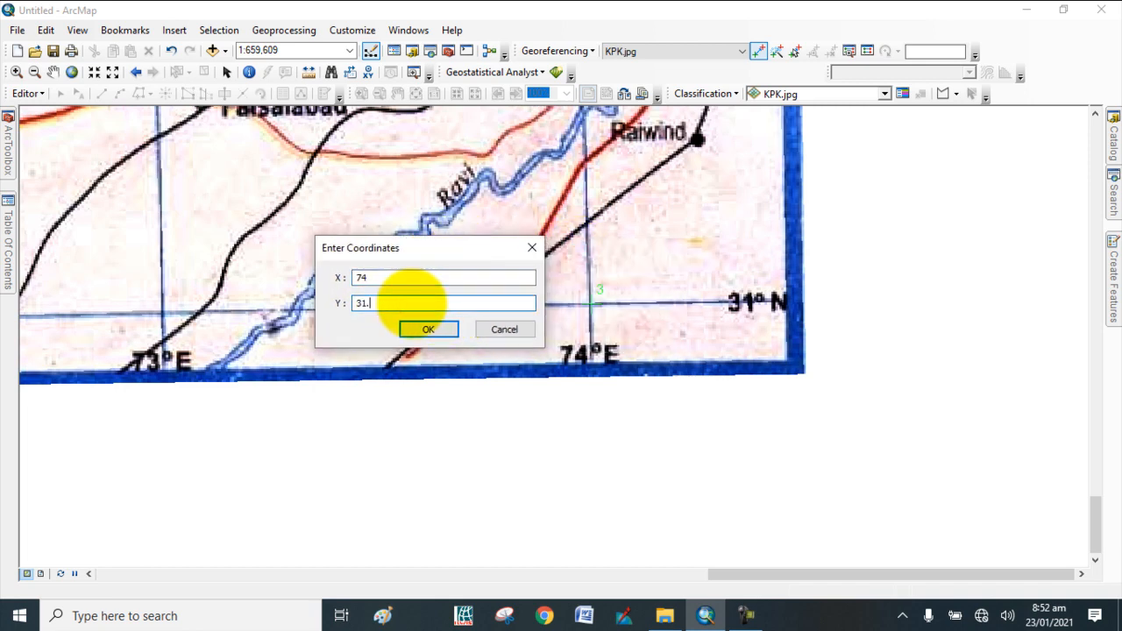
pyautogui.write('31.')
pyautogui.click(429, 329)
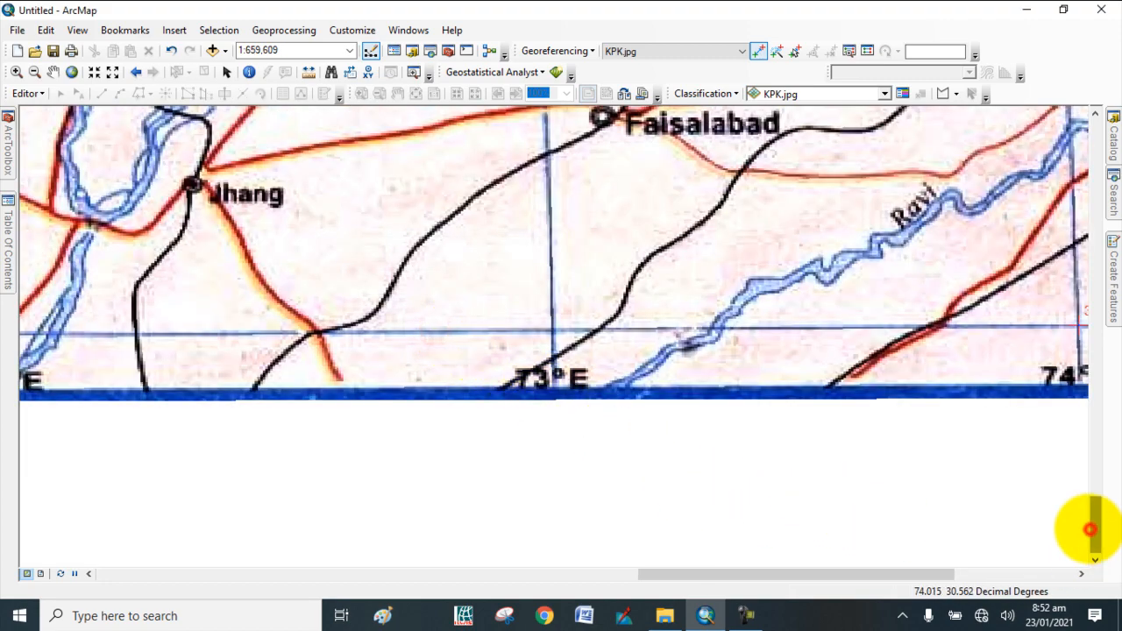
# Place the fourth control point where the 74°E and 36°N grid lines cross, near the map's northeast corner
pyautogui.moveTo(1090, 529); pyautogui.dragTo(1092, 197)
pyautogui.scroll(5, 526, 451)
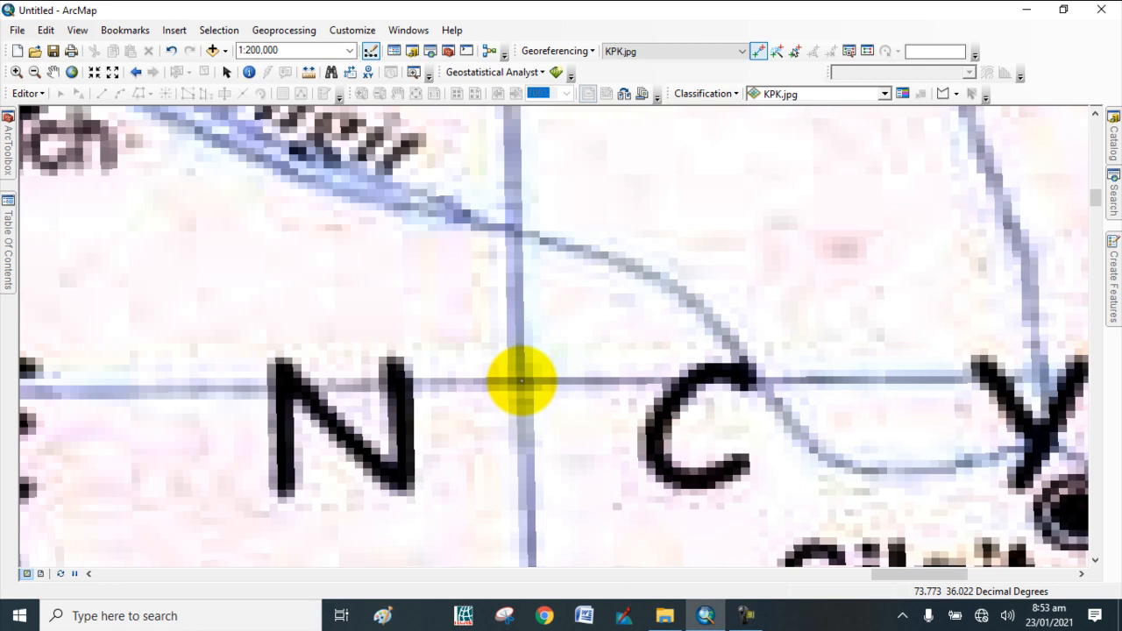
pyautogui.click(522, 380)
# Assign the fourth control point the map coordinates X 74 and Y 36
pyautogui.rightClick(520, 380)
pyautogui.click(550, 391)
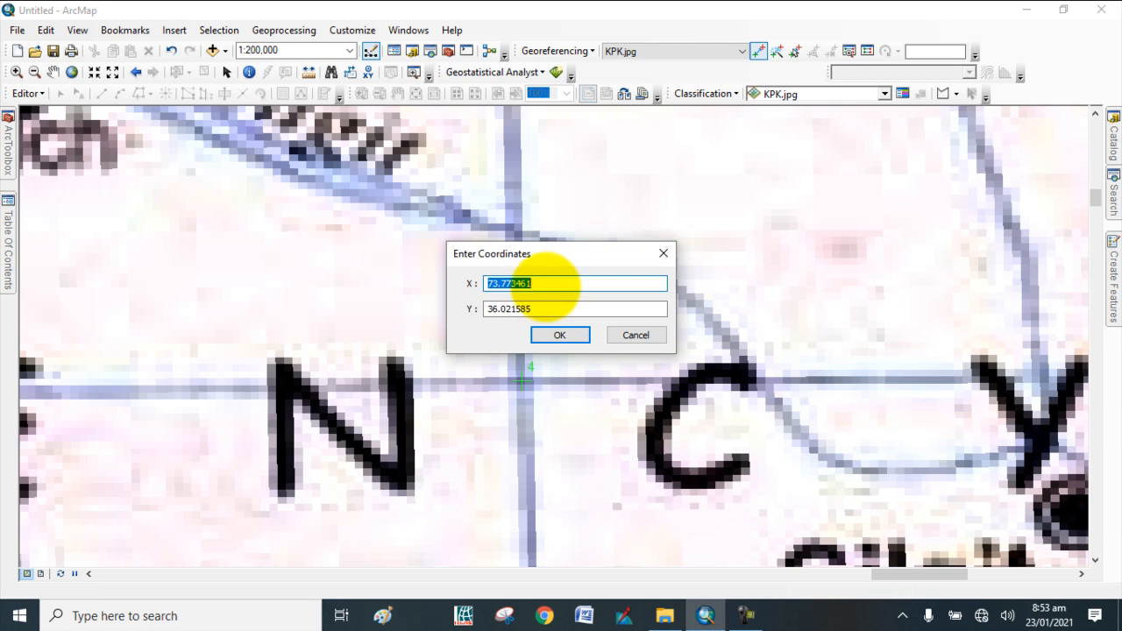
pyautogui.moveTo(545, 287); pyautogui.dragTo(485, 288)
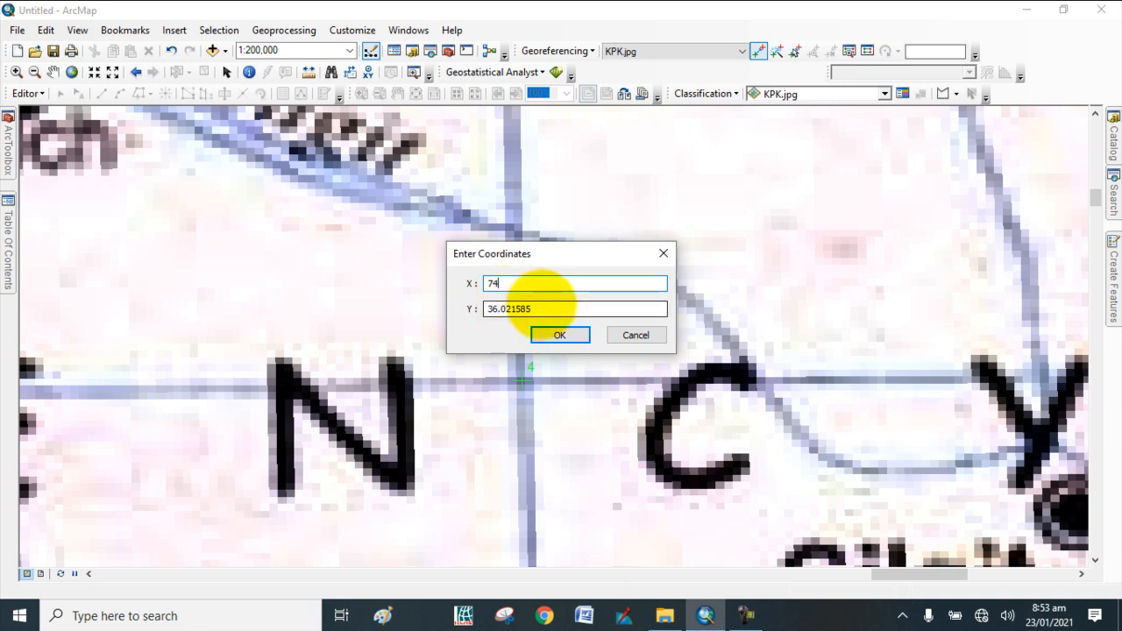
pyautogui.moveTo(535, 309); pyautogui.dragTo(498, 311)
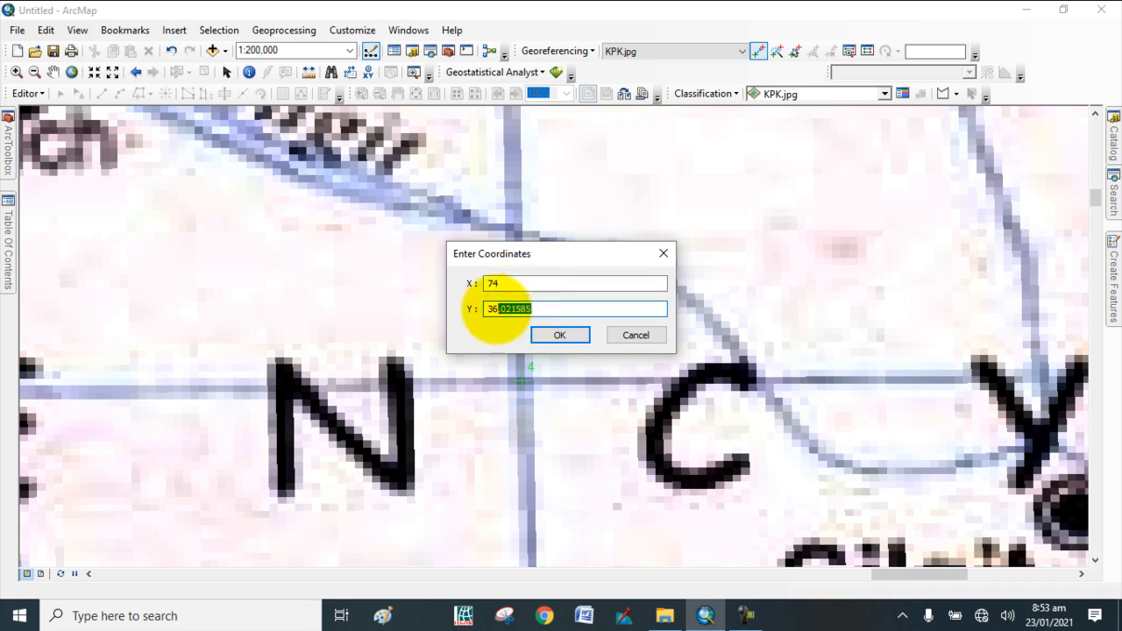
pyautogui.press('BackSpace')
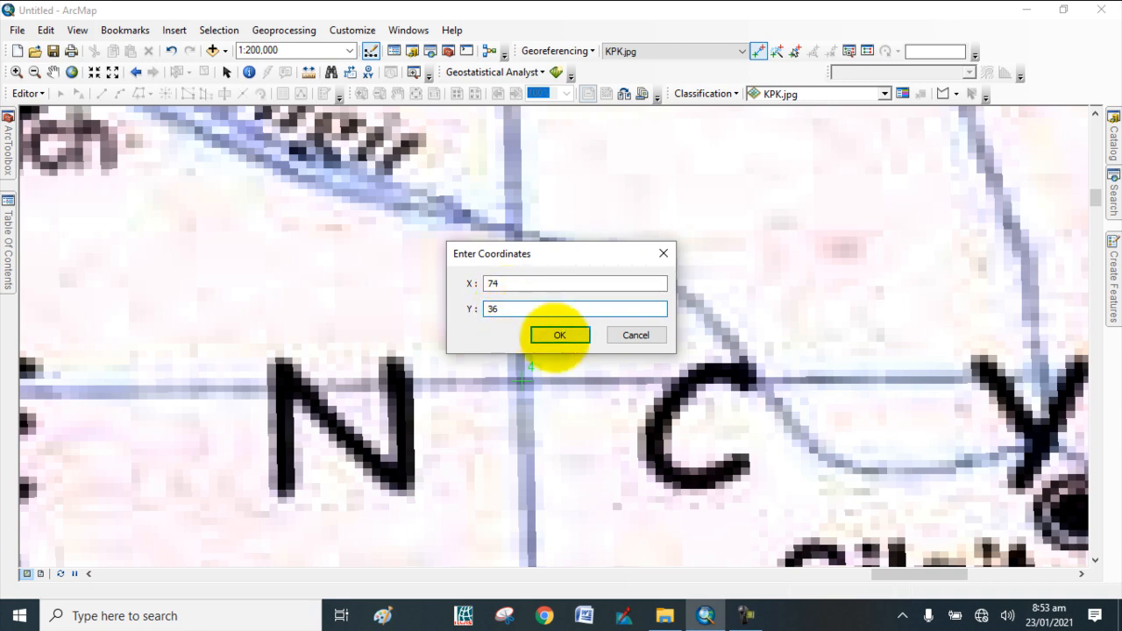
pyautogui.click(555, 337)
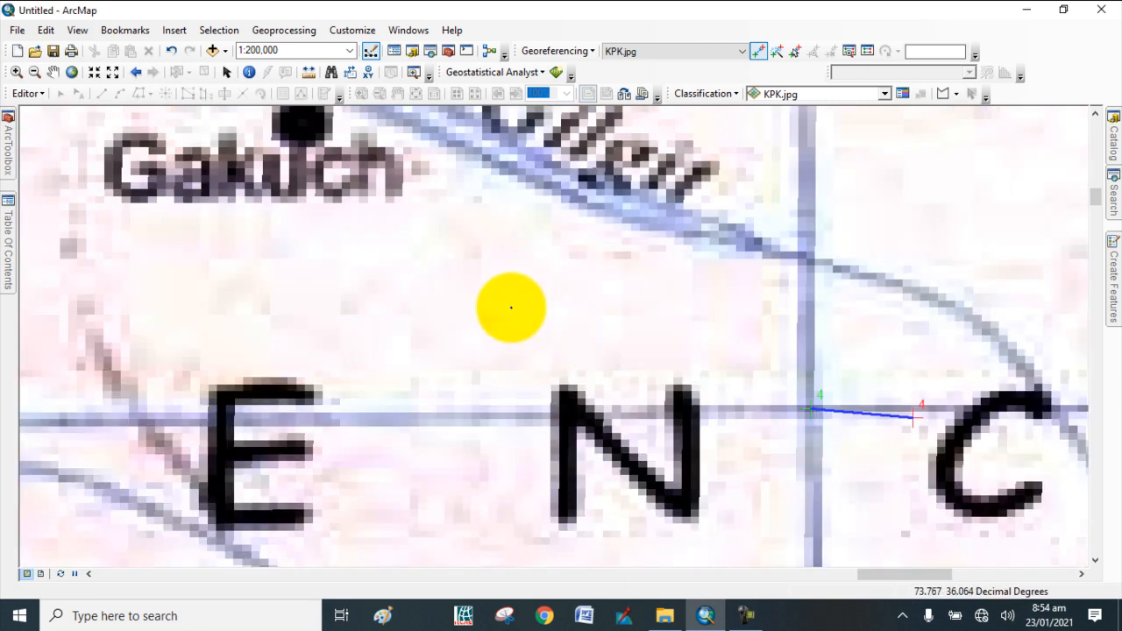
# Review the source coordinates, map coordinates and residuals of all four control points in the link table
pyautogui.click(34, 72)
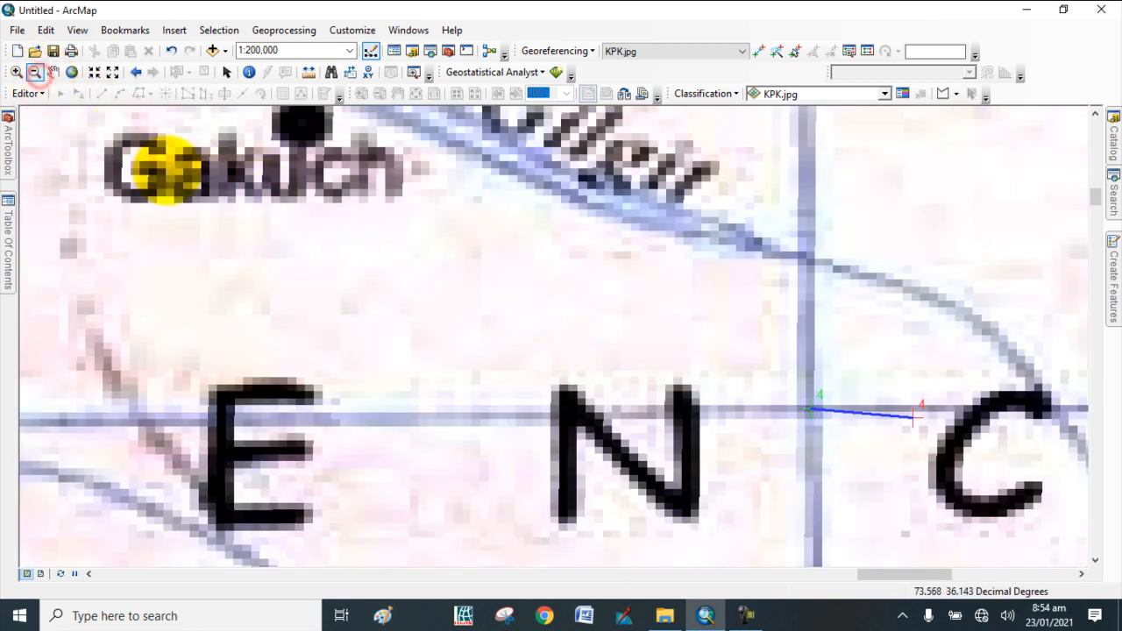
pyautogui.click(167, 160)
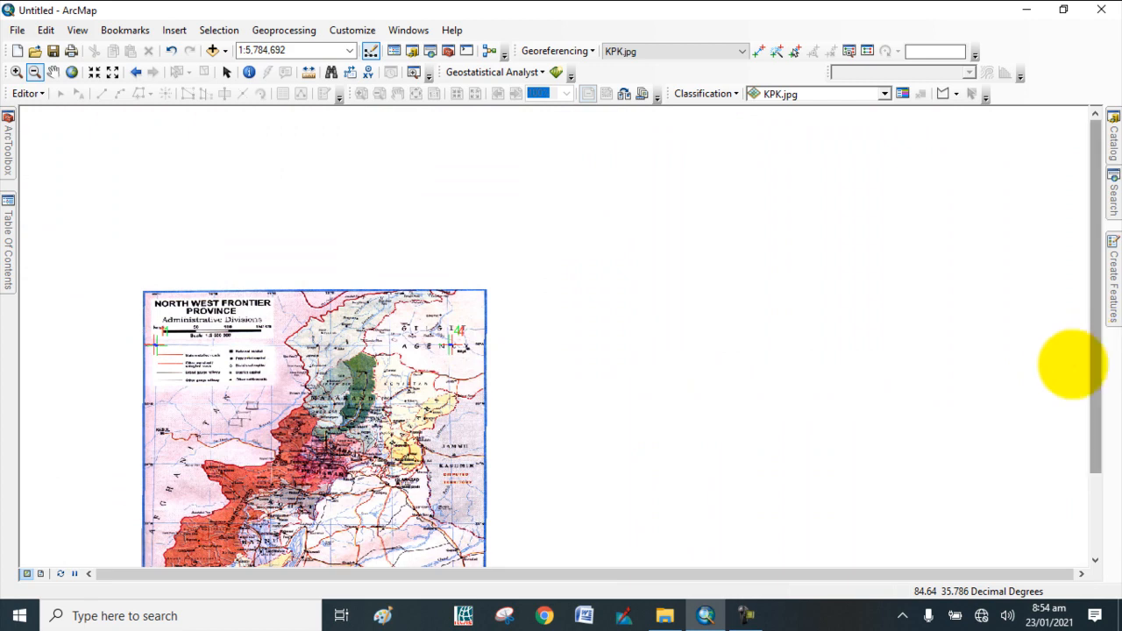
pyautogui.click(366, 403)
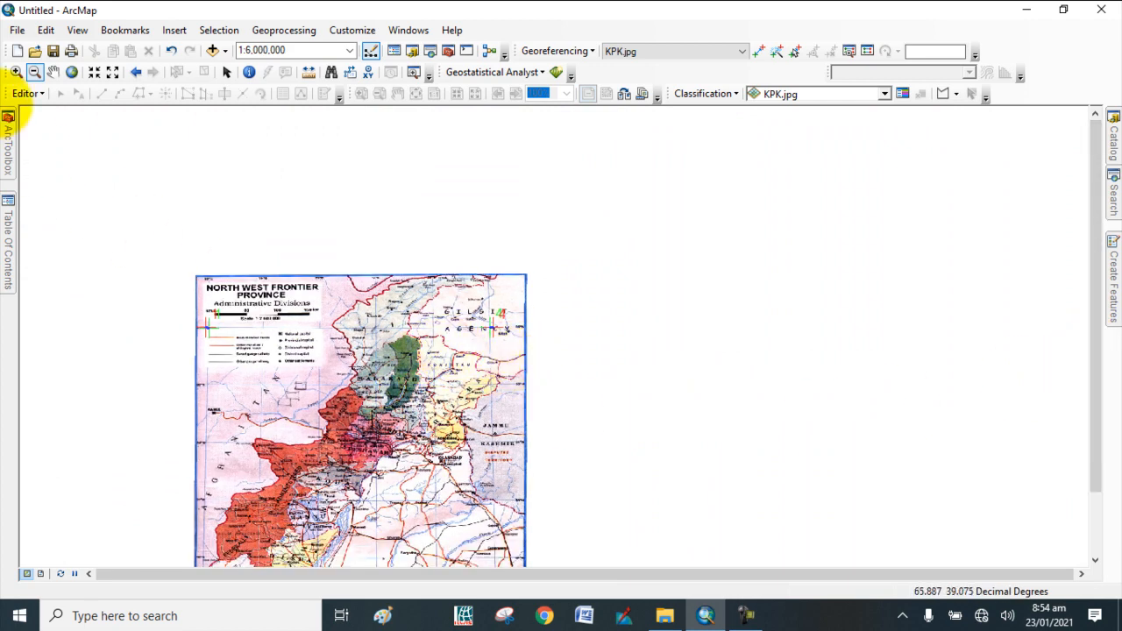
pyautogui.click(54, 71)
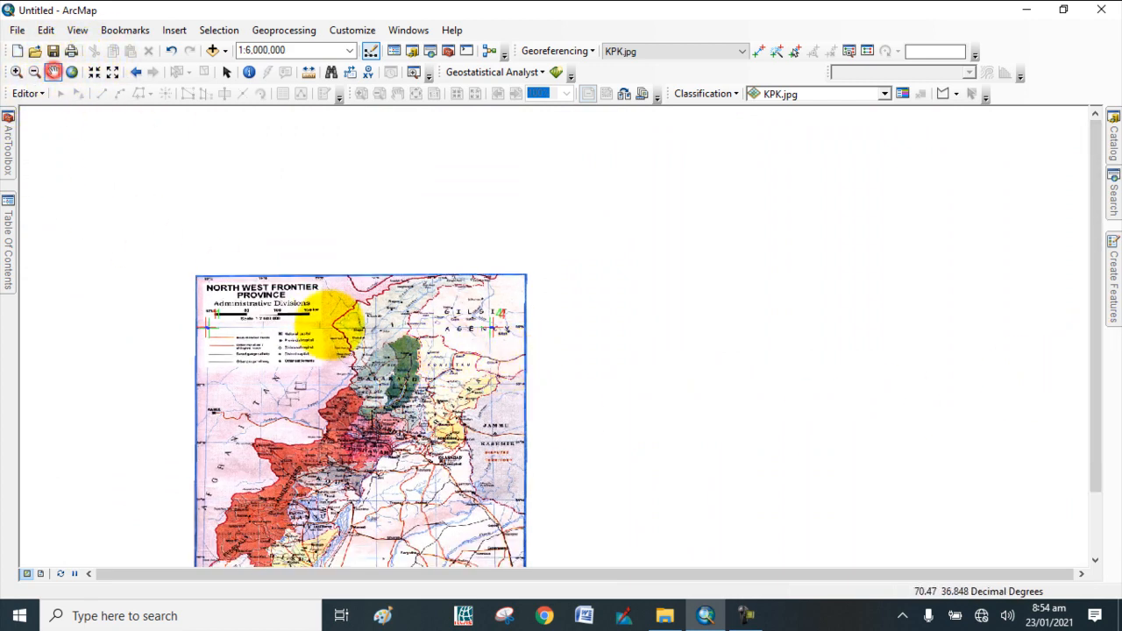
pyautogui.moveTo(356, 394); pyautogui.dragTo(513, 262)
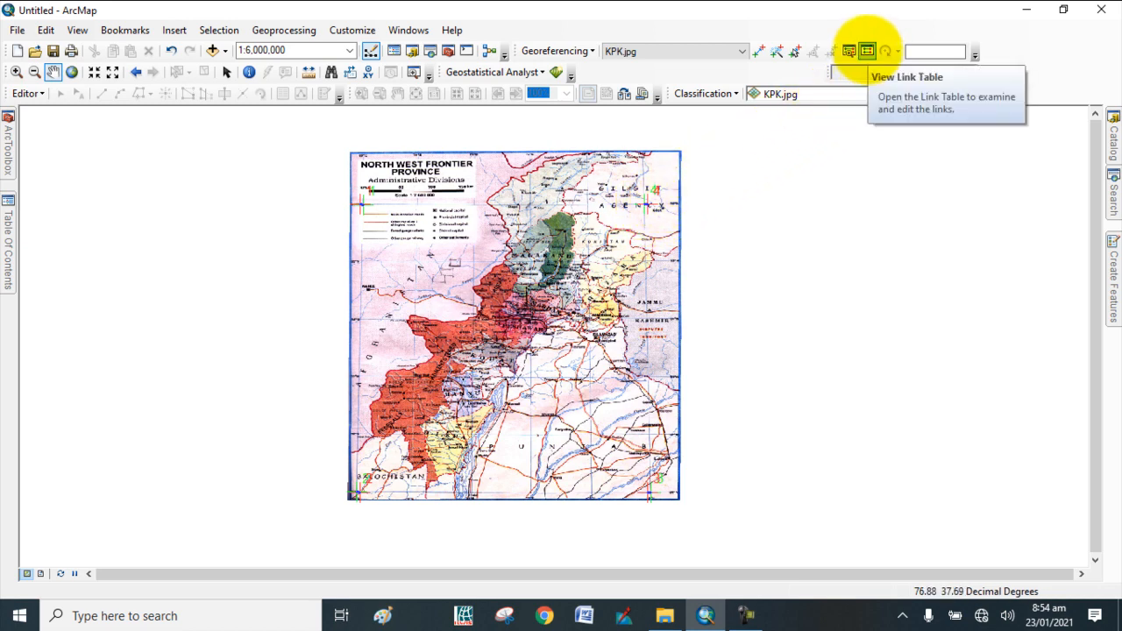
pyautogui.click(868, 51)
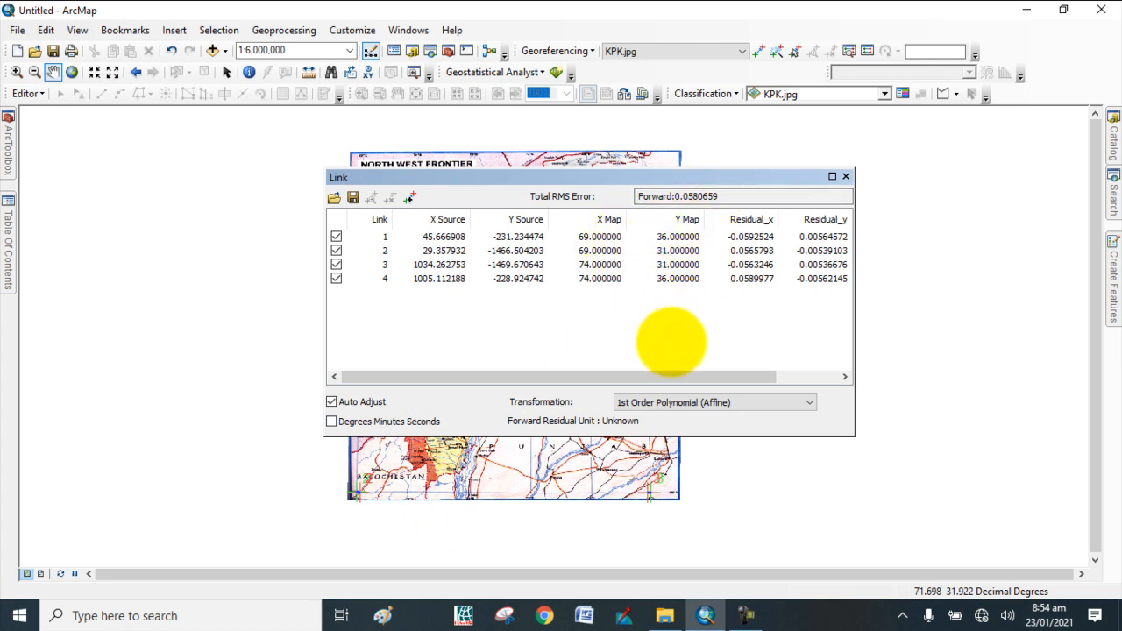
pyautogui.moveTo(636, 377); pyautogui.dragTo(767, 342)
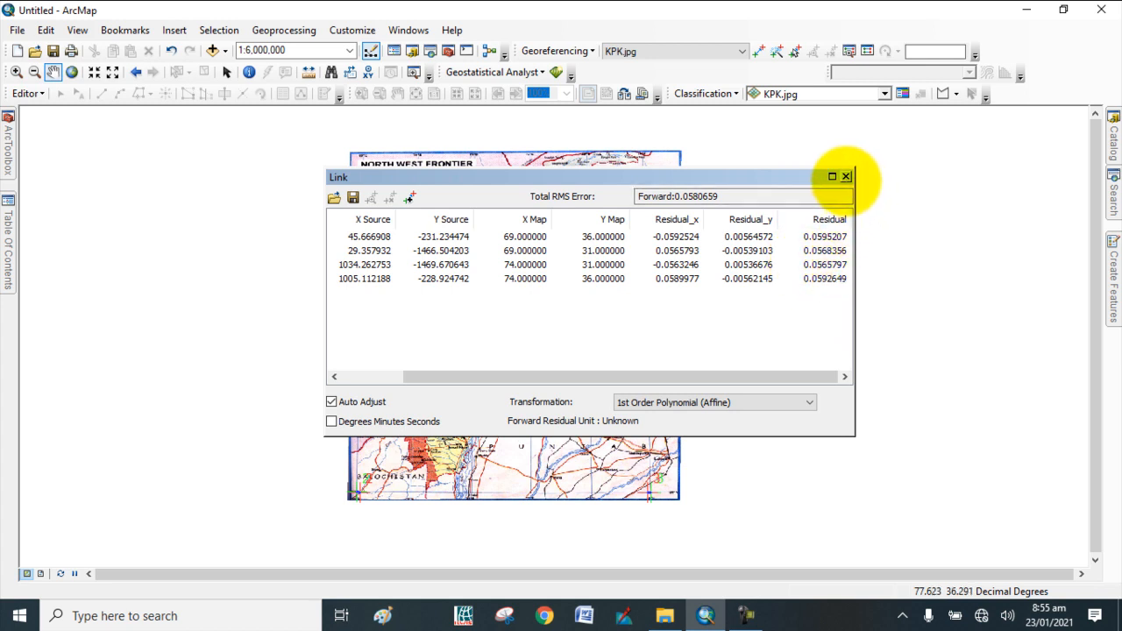
pyautogui.click(846, 178)
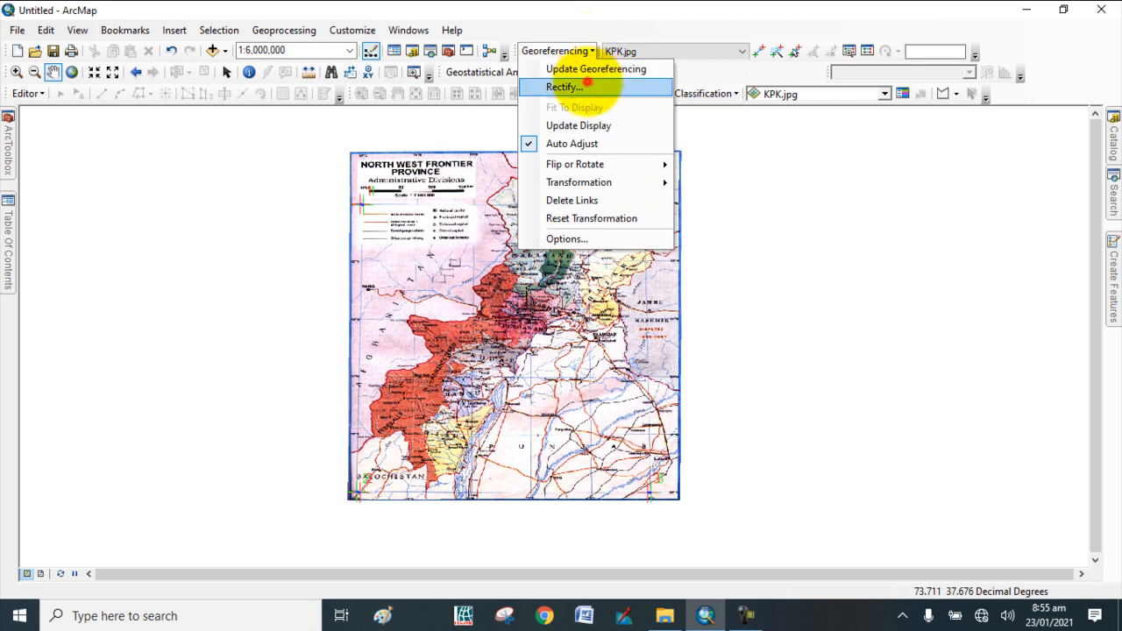
# Start rectifying the georeferenced map and name the output raster Abc, keeping the TIFF format
pyautogui.click(588, 86)
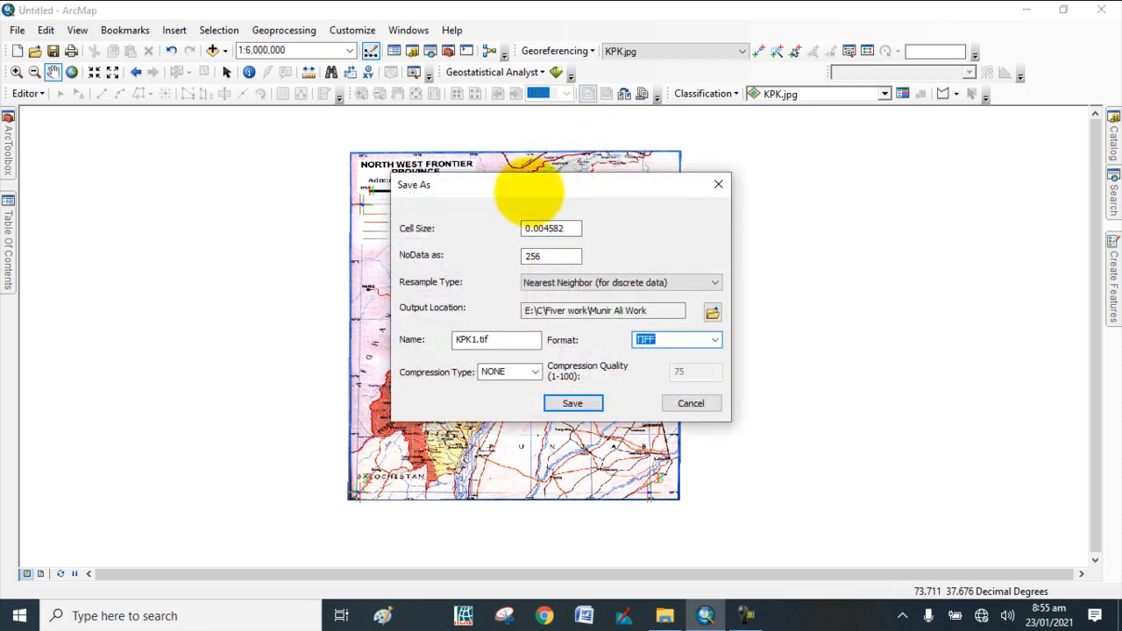
pyautogui.moveTo(531, 182); pyautogui.dragTo(590, 175)
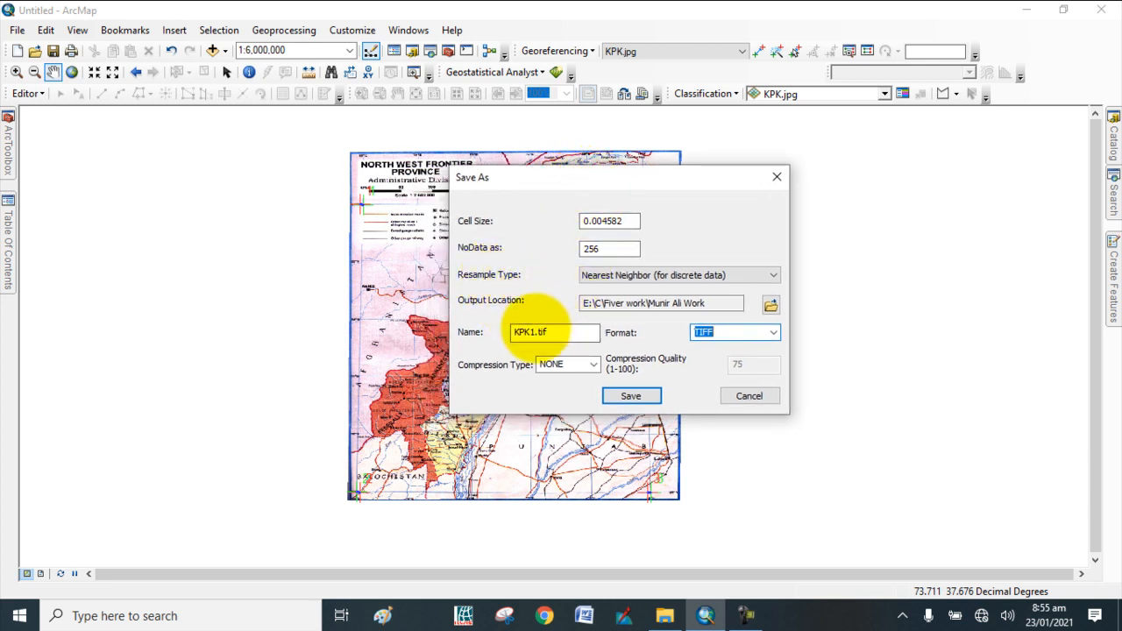
pyautogui.moveTo(542, 333); pyautogui.dragTo(514, 336)
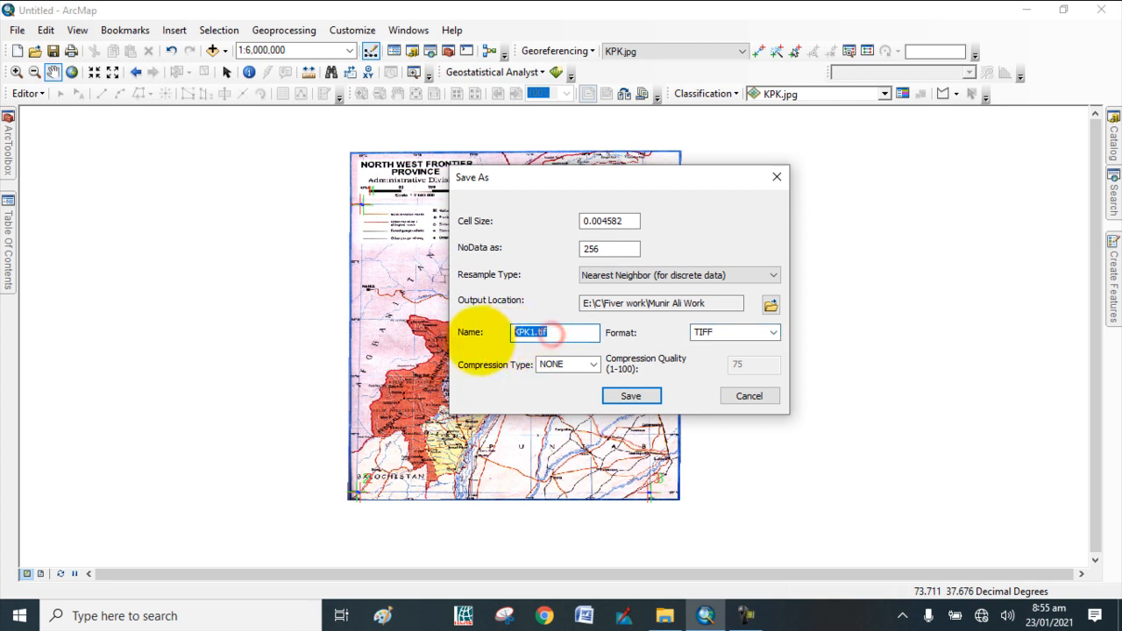
pyautogui.write('Abc')
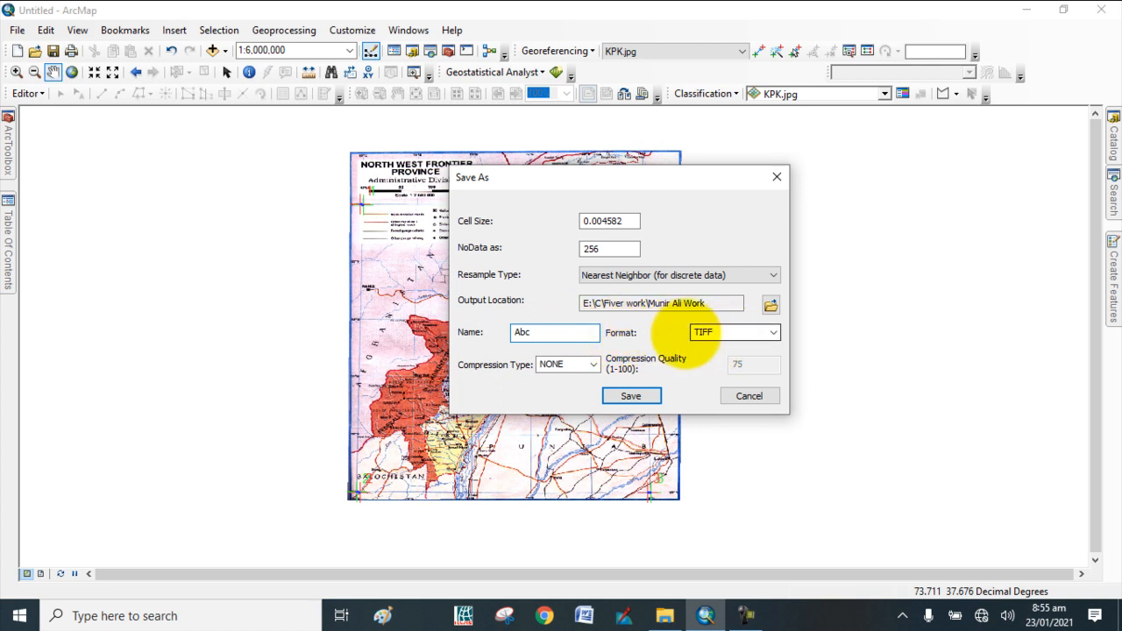
pyautogui.click(772, 332)
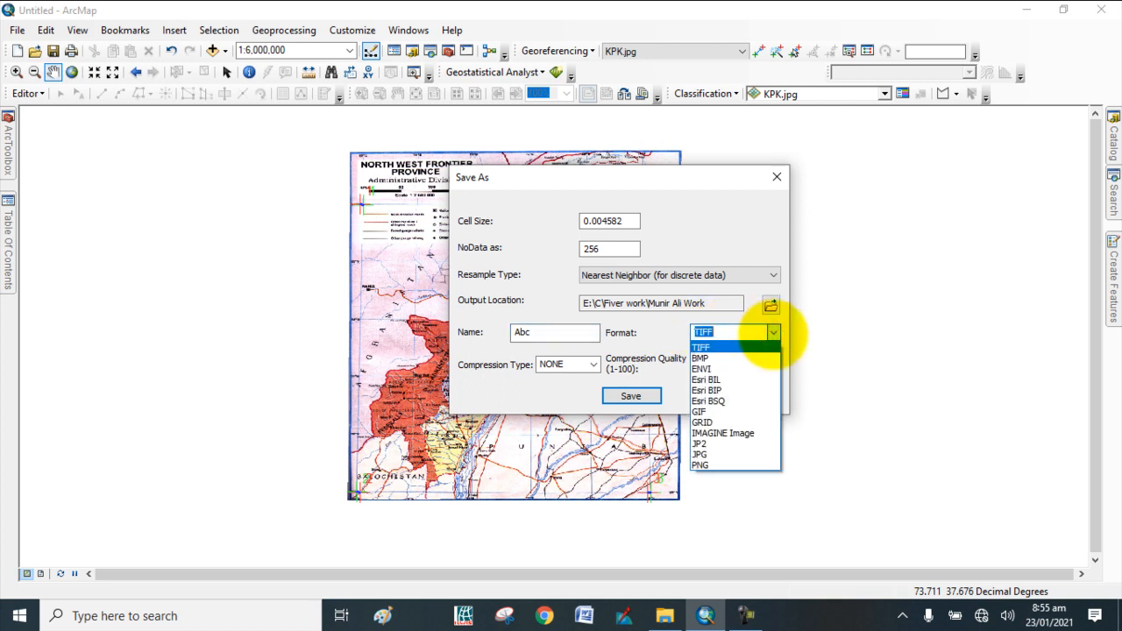
pyautogui.click(773, 333)
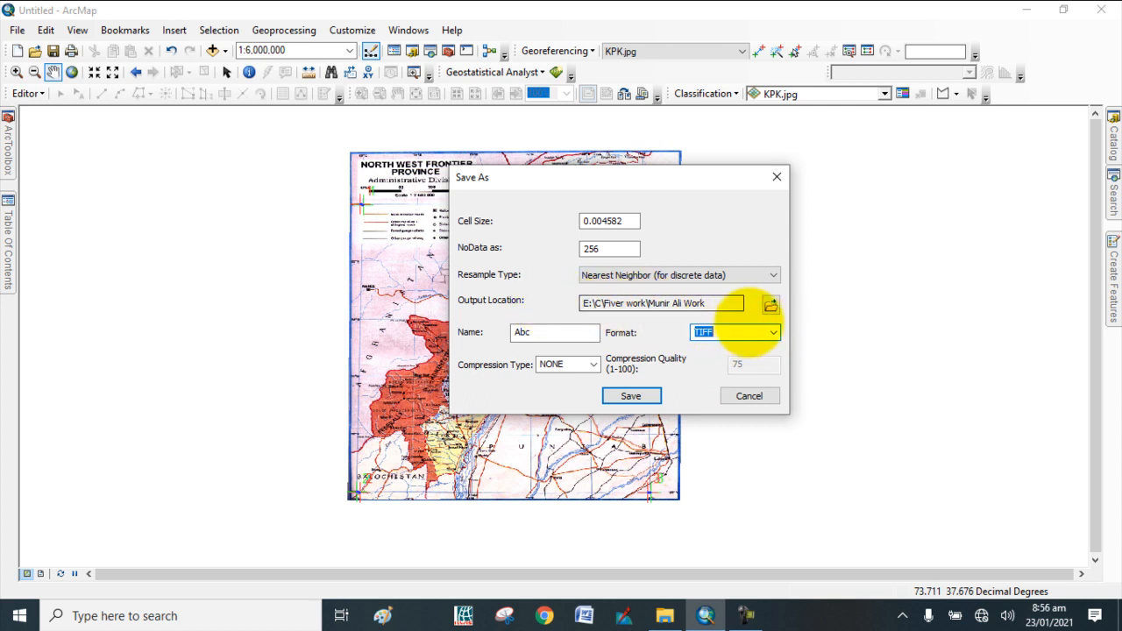
# Set the rectified raster's output location to E:\B\playlist\GIS\New folder and save it
pyautogui.click(772, 304)
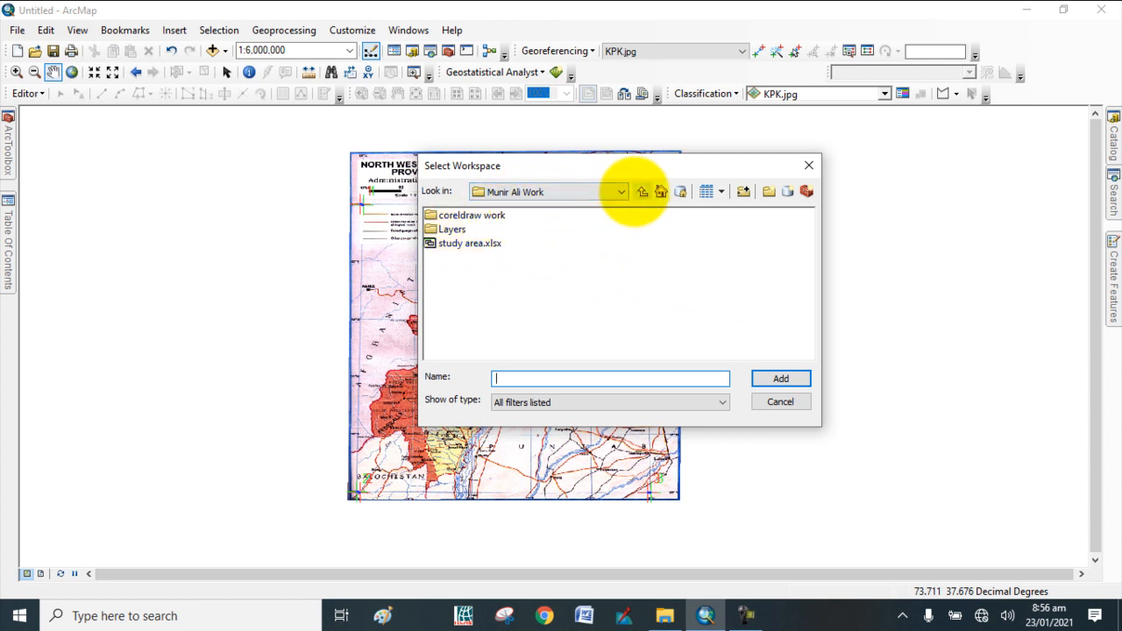
pyautogui.click(621, 192)
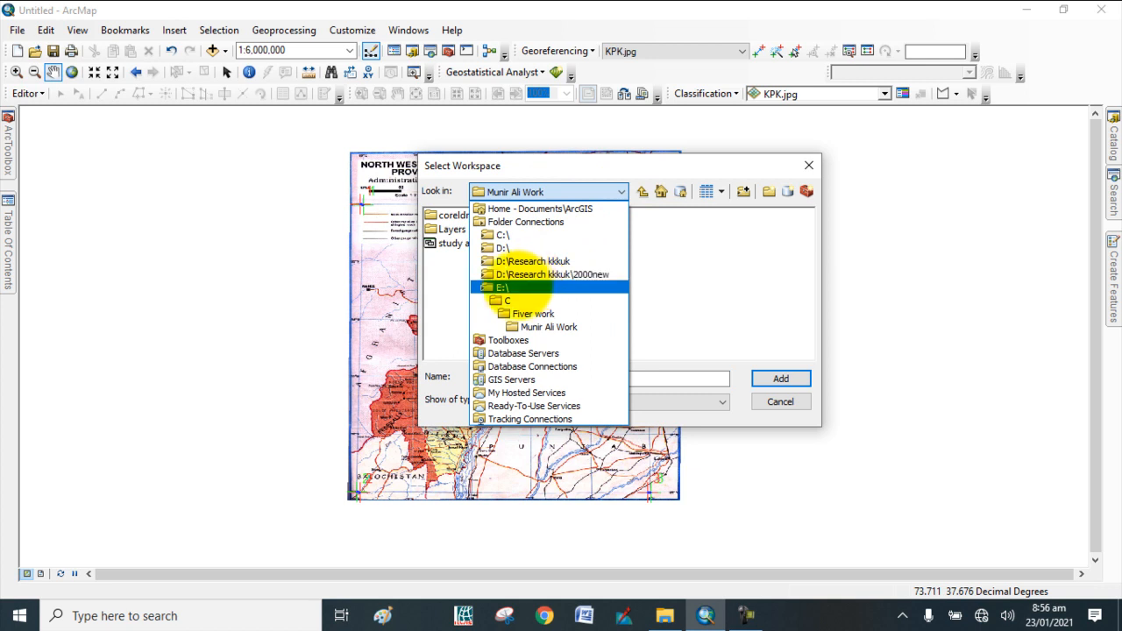
pyautogui.click(517, 285)
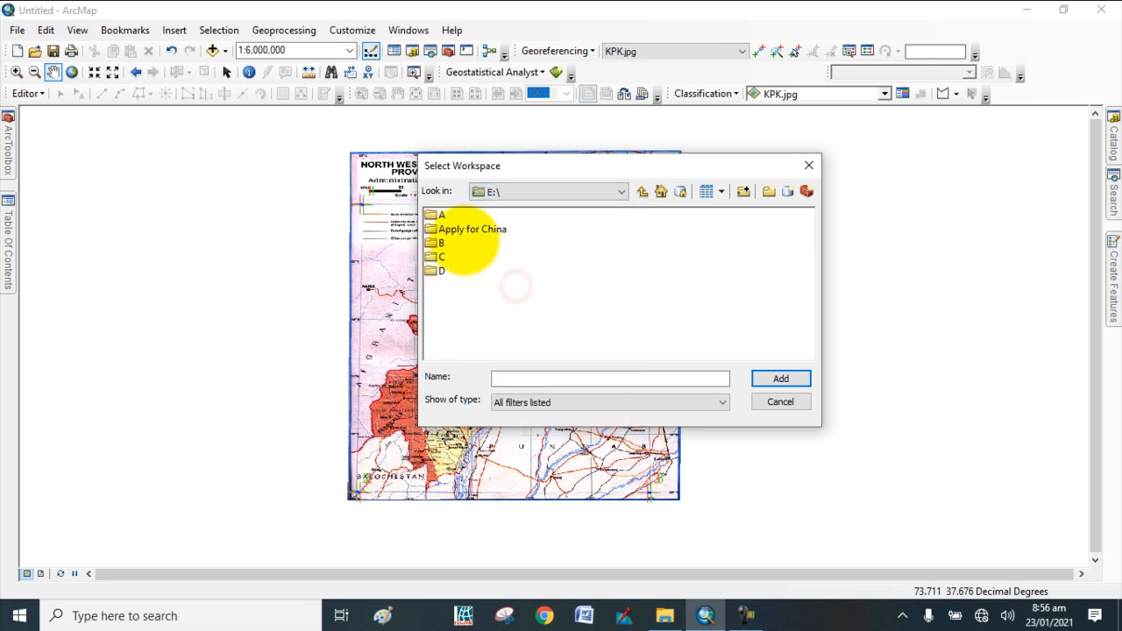
pyautogui.doubleClick(438, 242)
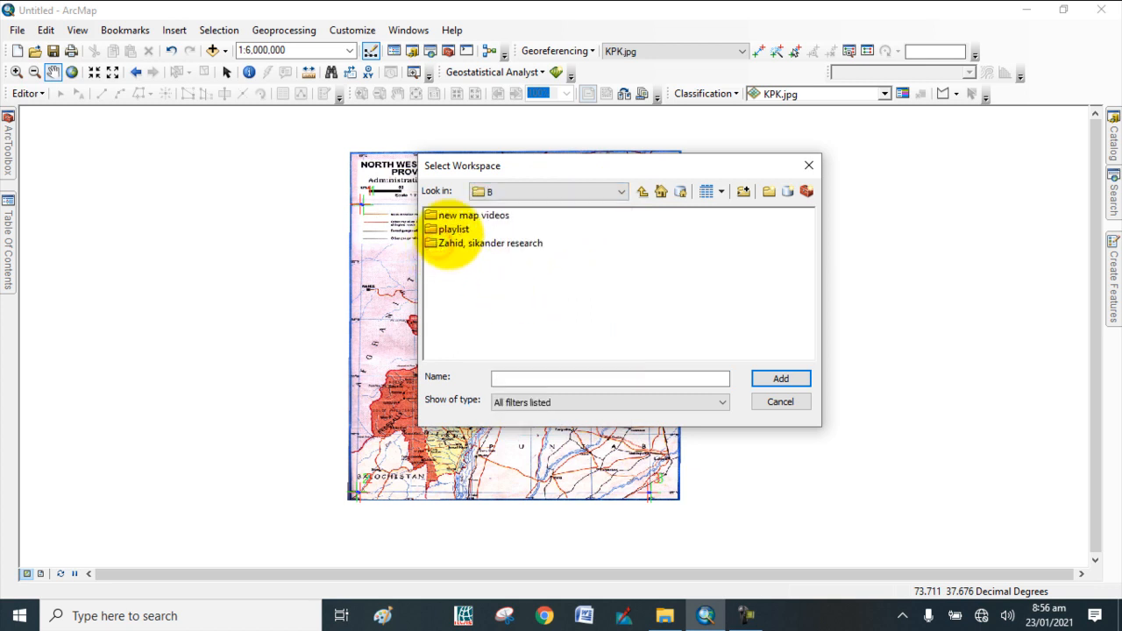
pyautogui.click(443, 229)
pyautogui.doubleClick(446, 230)
pyautogui.click(441, 215)
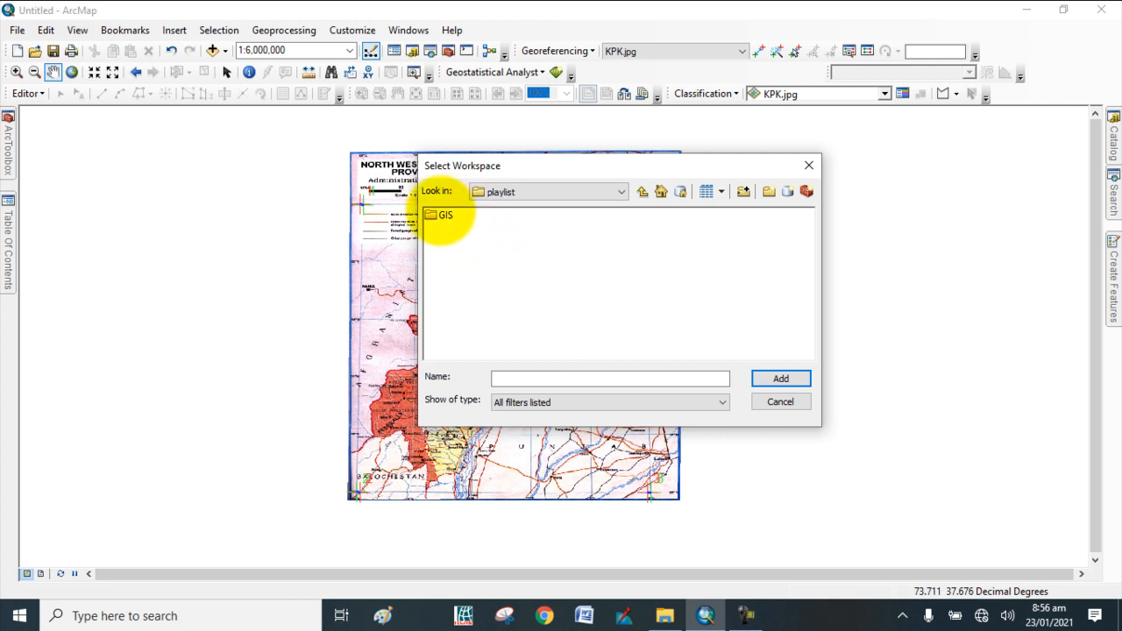
pyautogui.doubleClick(438, 212)
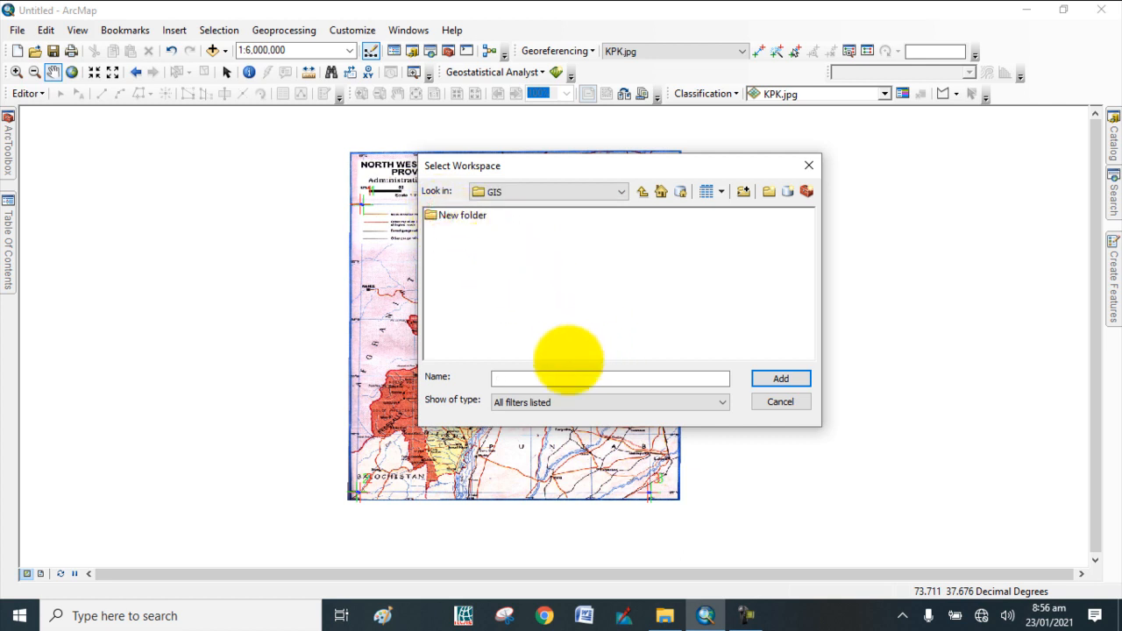
pyautogui.click(462, 215)
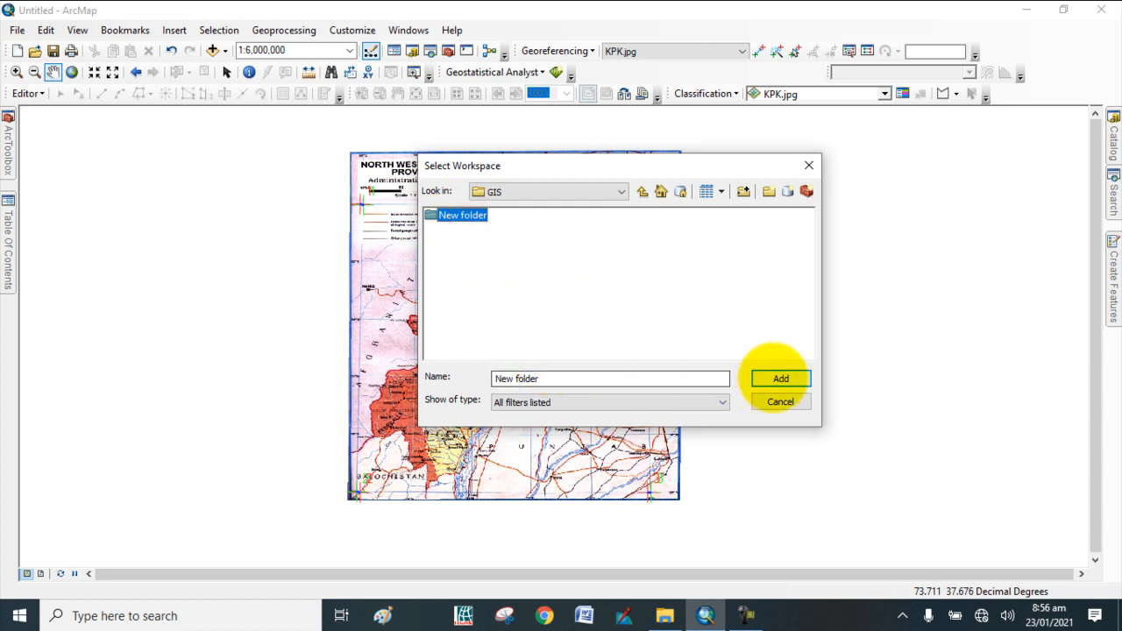
pyautogui.click(775, 378)
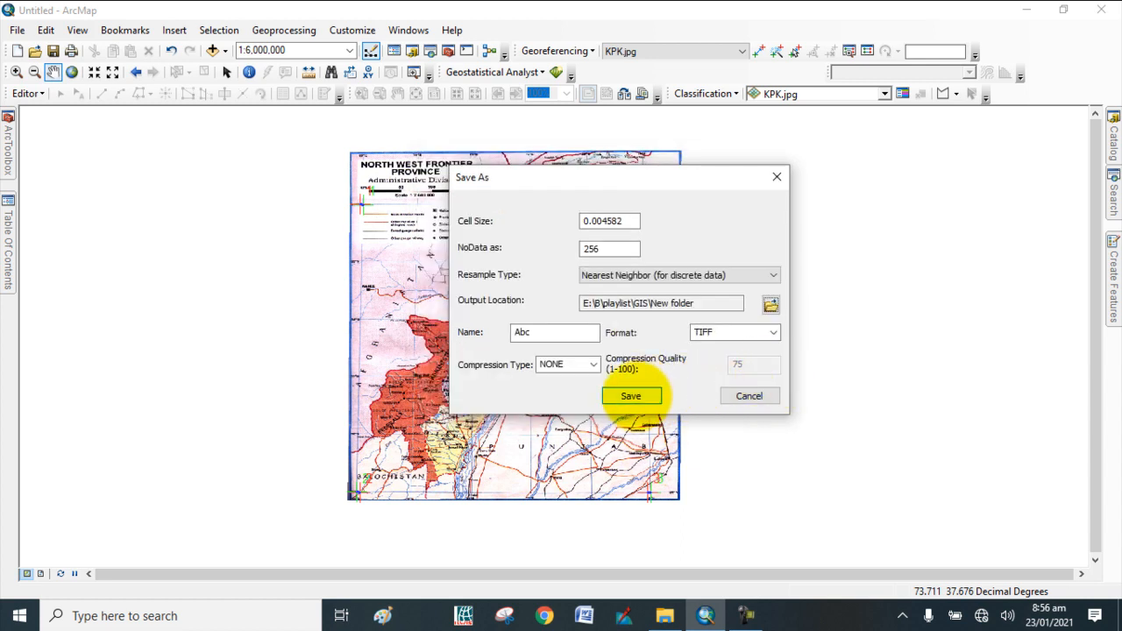
pyautogui.click(631, 396)
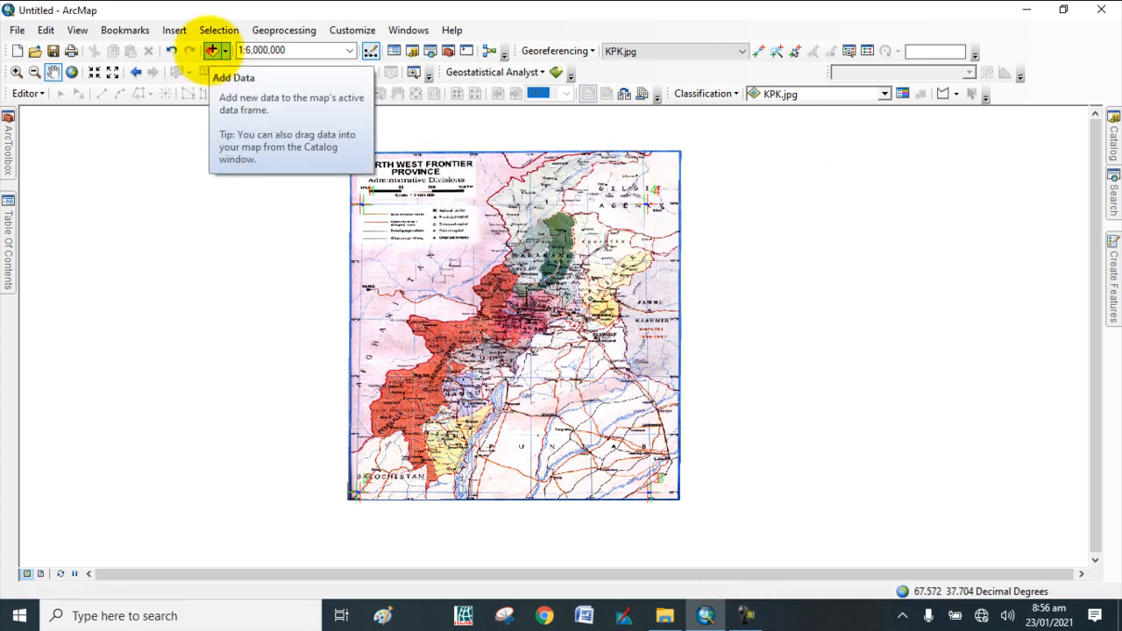
# Add the rectified raster Abc.tif from New folder to the map as a layer
pyautogui.click(212, 51)
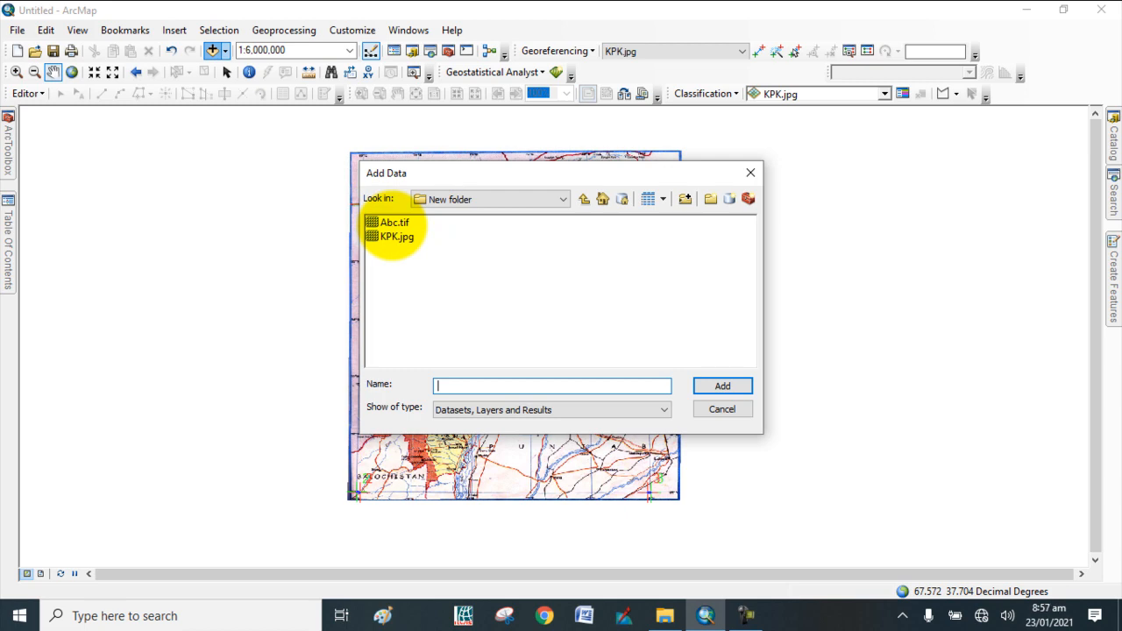
pyautogui.click(394, 223)
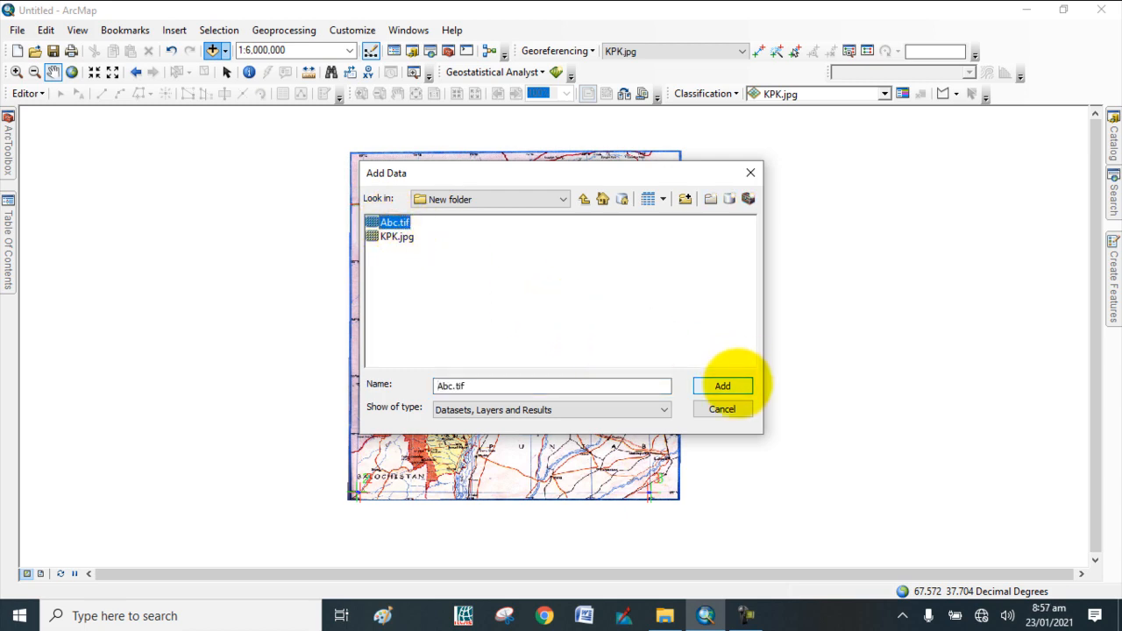
pyautogui.click(735, 386)
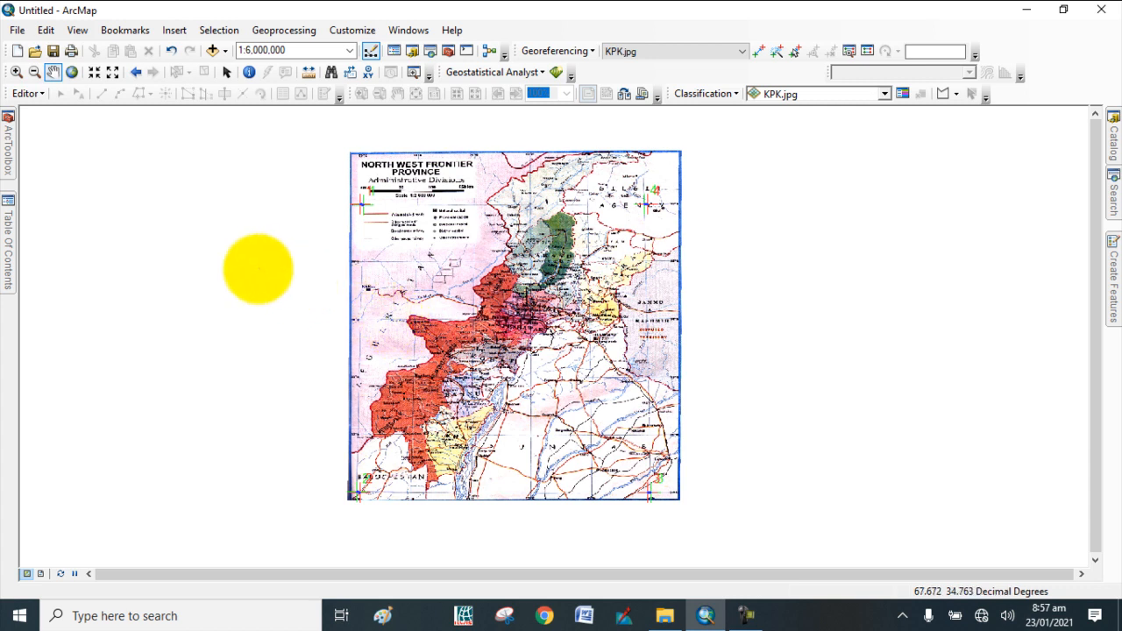
# Check the layer list by switching KPK.jpg and then Abc.tif off and on, leaving both layers displayed
pyautogui.click(8, 228)
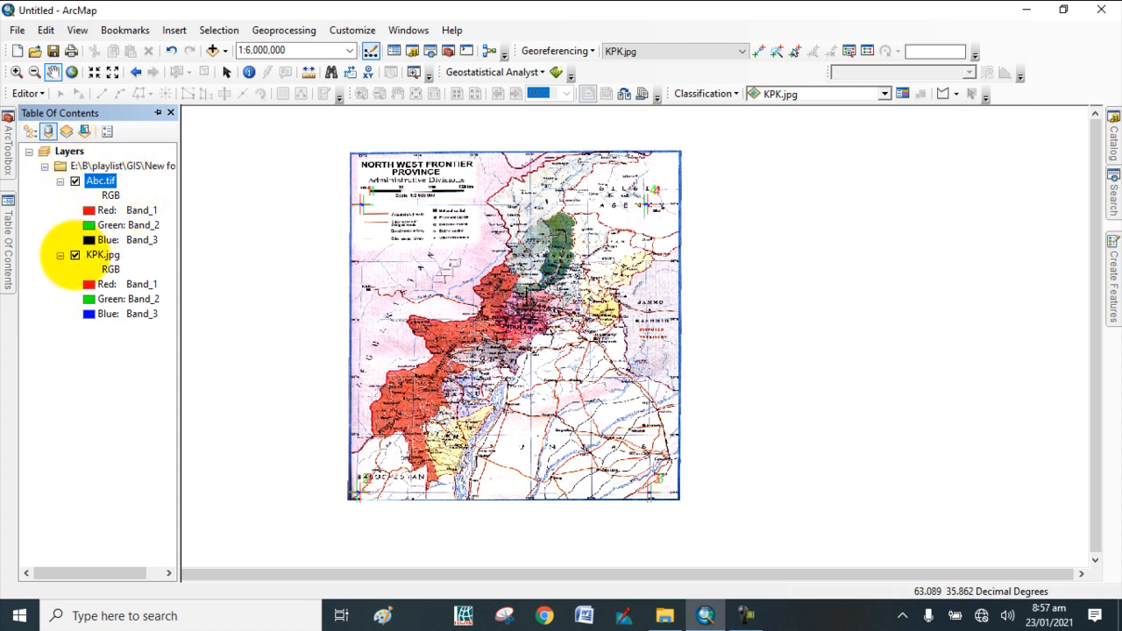
pyautogui.click(75, 255)
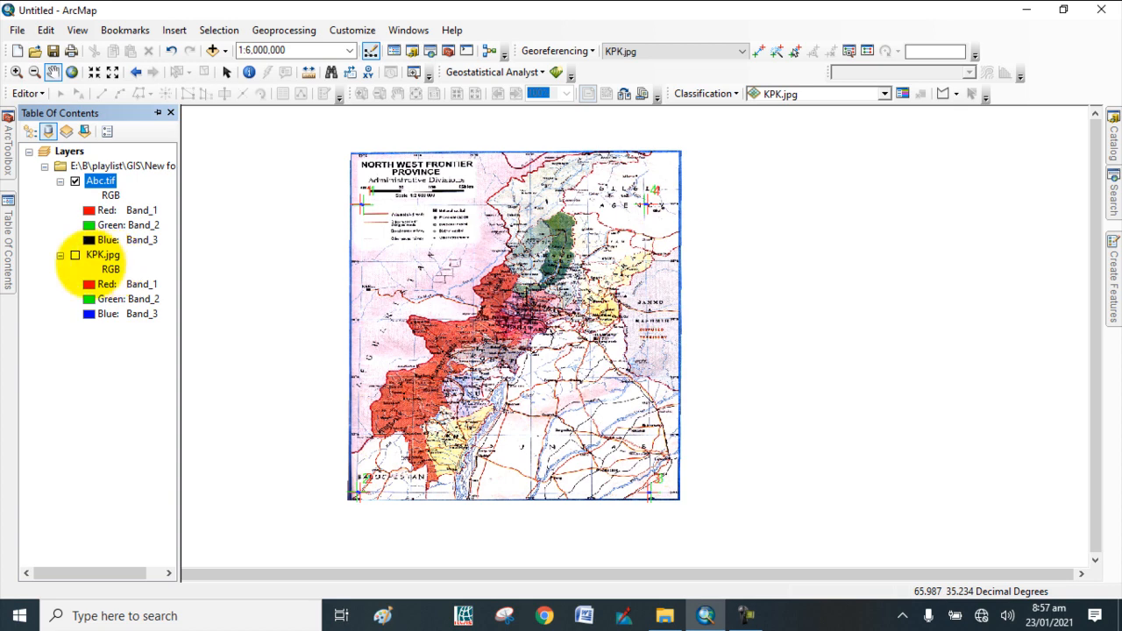
pyautogui.click(75, 255)
pyautogui.click(75, 255)
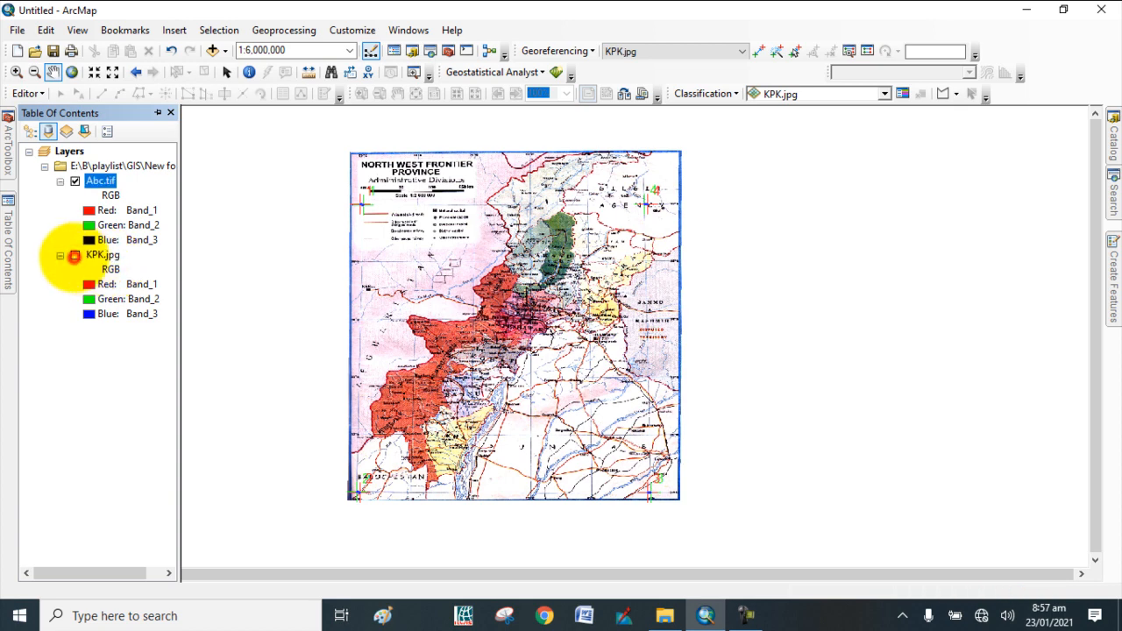
pyautogui.click(74, 255)
pyautogui.click(75, 255)
pyautogui.click(75, 180)
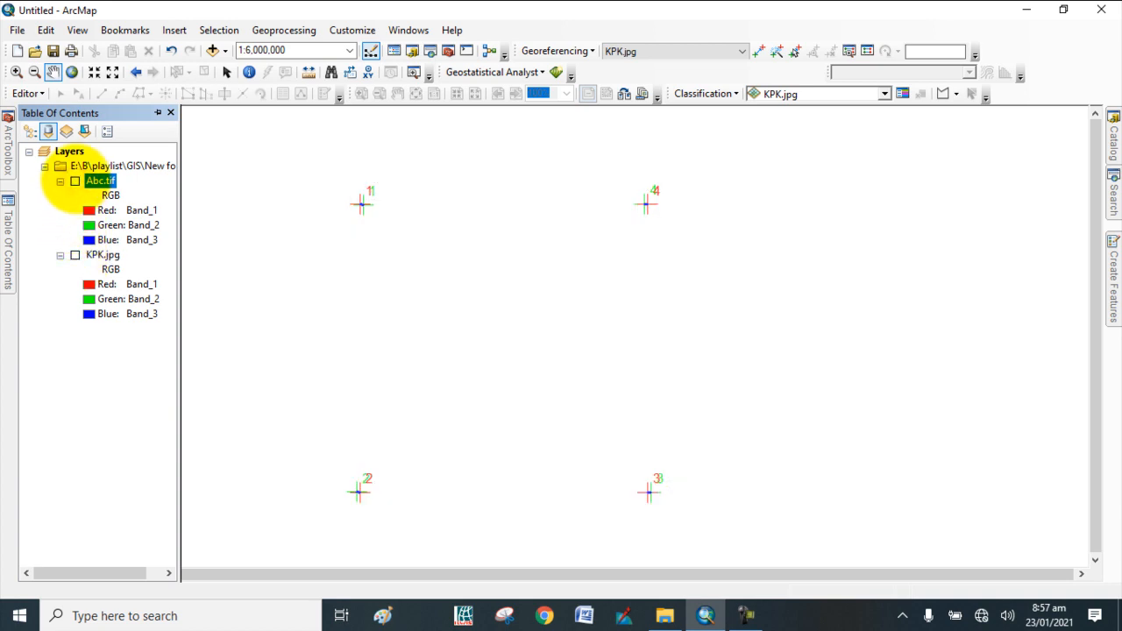
pyautogui.click(74, 180)
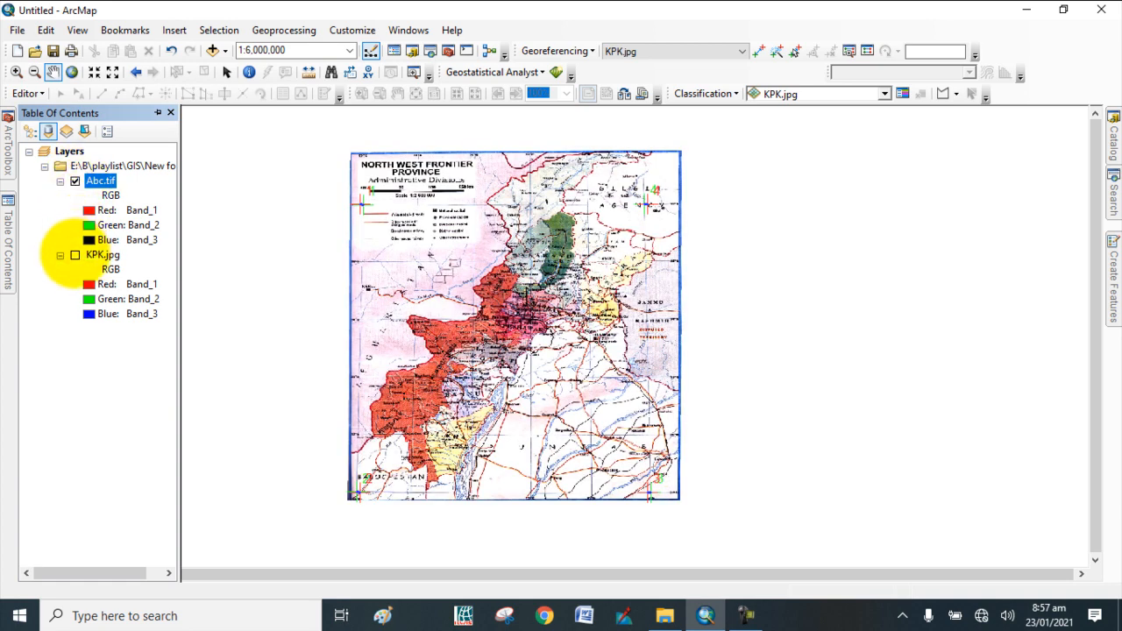
pyautogui.click(74, 255)
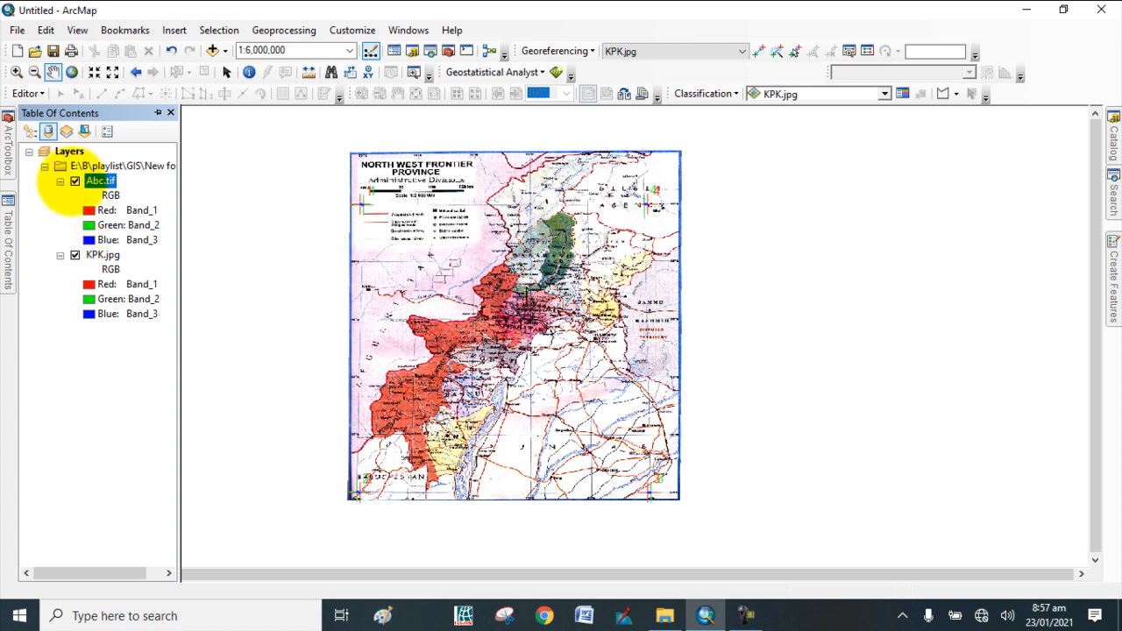
# Compare the rectified Abc.tif with the underlying KPK.jpg by repeatedly hiding and showing Abc.tif, leaving it displayed
pyautogui.click(75, 181)
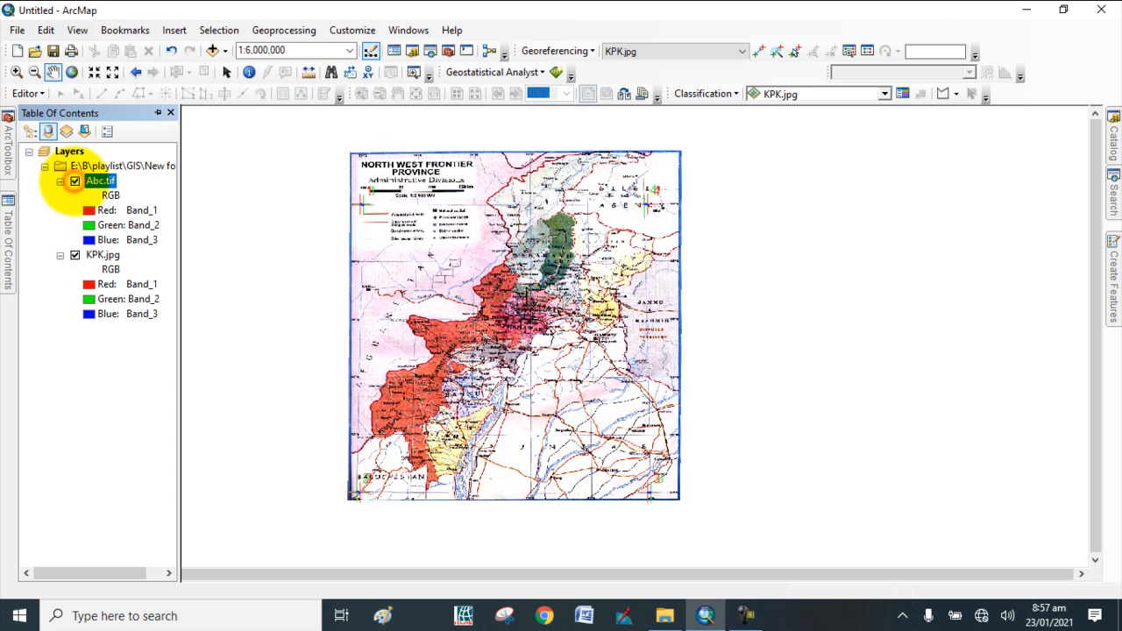
pyautogui.click(75, 181)
pyautogui.click(75, 180)
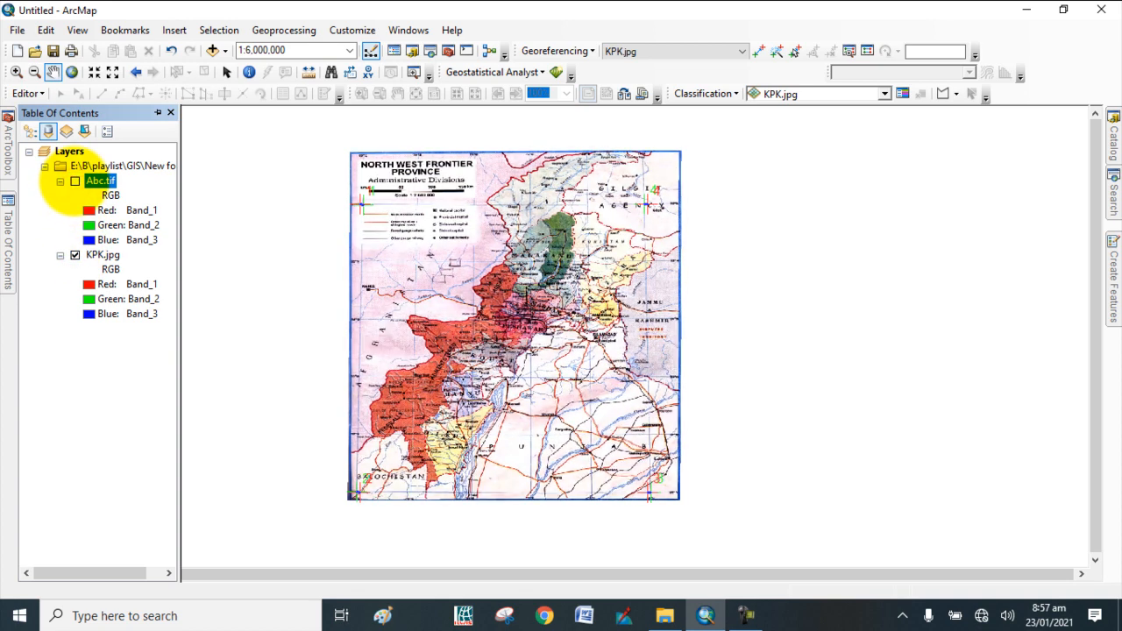
pyautogui.click(74, 180)
pyautogui.click(75, 181)
pyautogui.click(75, 181)
pyautogui.click(74, 181)
pyautogui.click(74, 180)
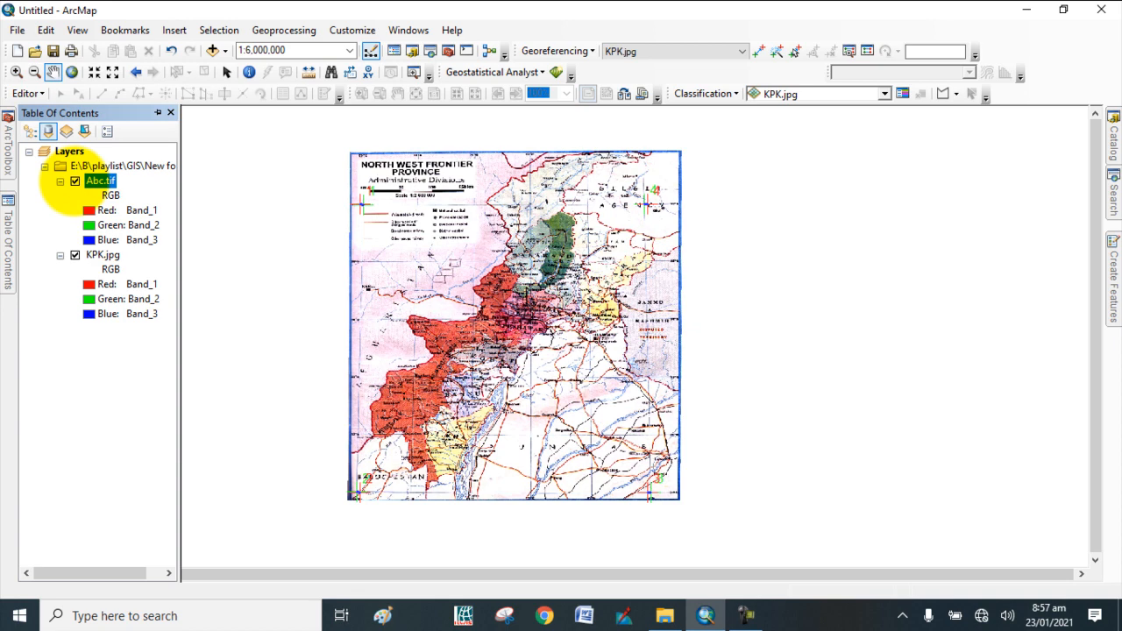